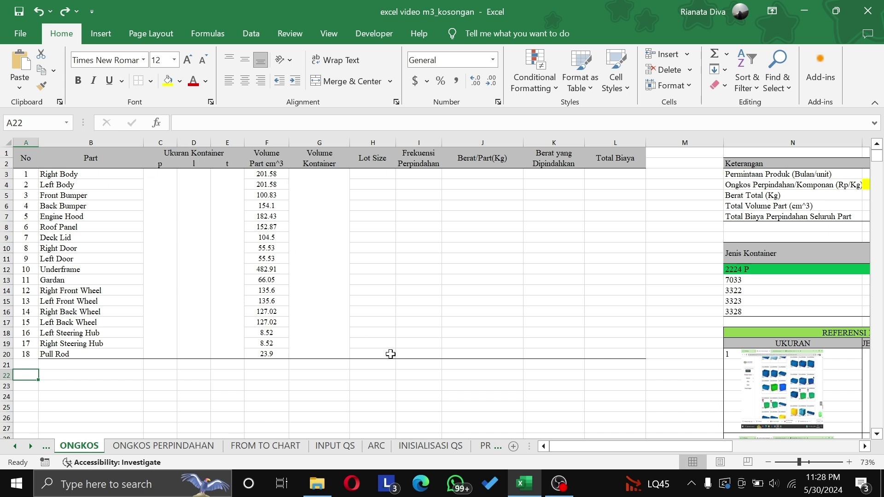
Examine the ONGKOS sheet's cost table, the Keterangan values, the Jenis Kontainer sizes and the Referensi Kontainer pictures
{"action": "scroll", "coordinate": [391, 354], "scroll_direction": "right", "scroll_amount": 6}
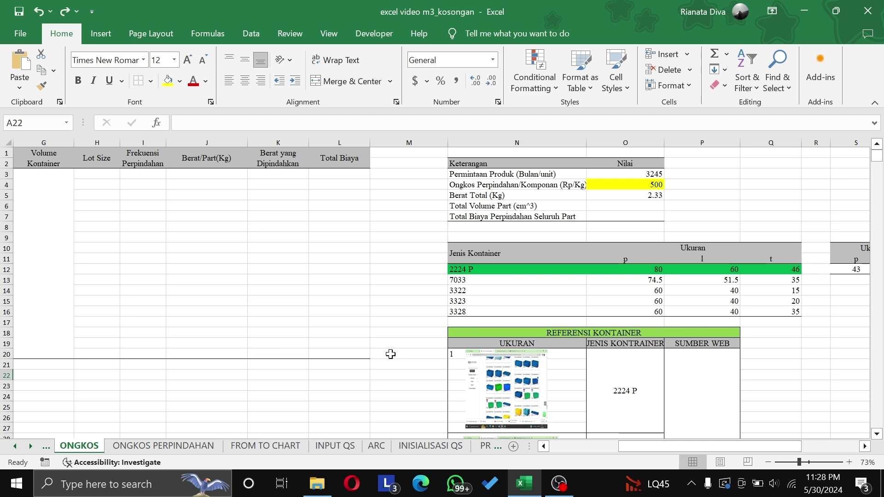
{"action": "scroll", "coordinate": [391, 353], "scroll_direction": "down", "scroll_amount": 4}
{"action": "scroll", "coordinate": [390, 354], "scroll_direction": "down", "scroll_amount": 2}
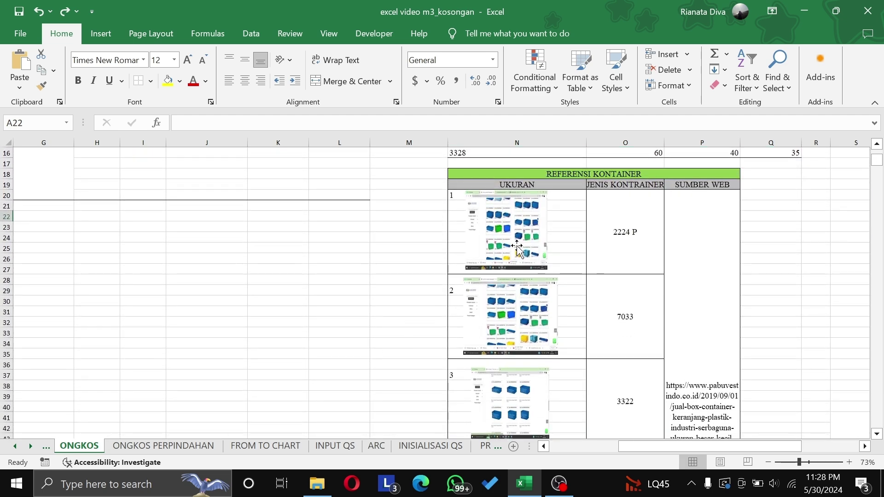
{"action": "scroll", "coordinate": [517, 246], "scroll_direction": "right", "scroll_amount": 2}
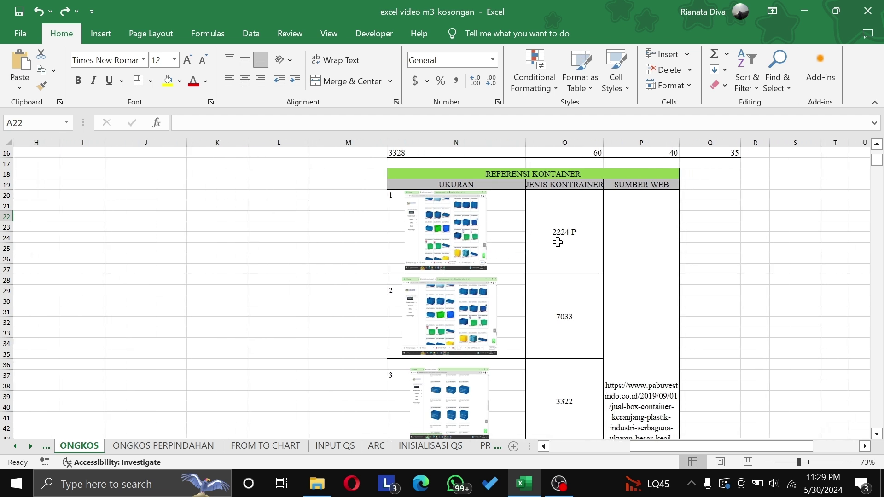
{"action": "scroll", "coordinate": [617, 297], "scroll_direction": "up", "scroll_amount": 4}
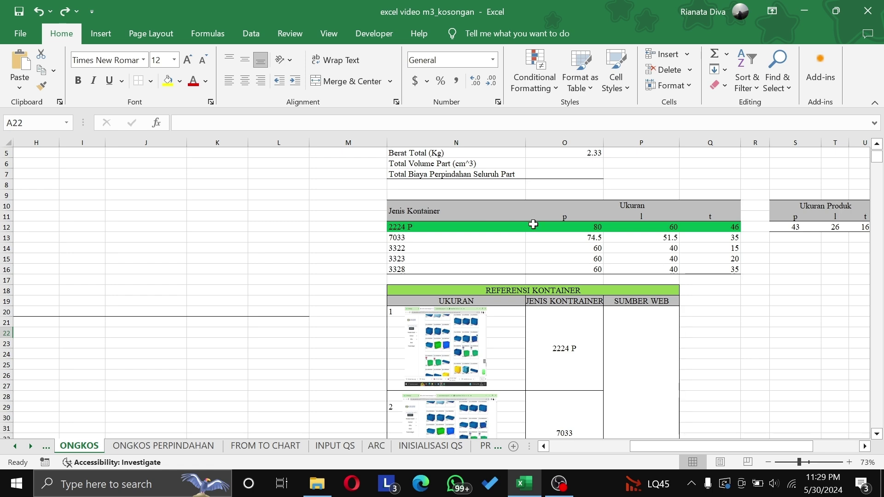
{"action": "scroll", "coordinate": [533, 224], "scroll_direction": "left", "scroll_amount": 5}
{"action": "scroll", "coordinate": [534, 224], "scroll_direction": "up", "scroll_amount": 2}
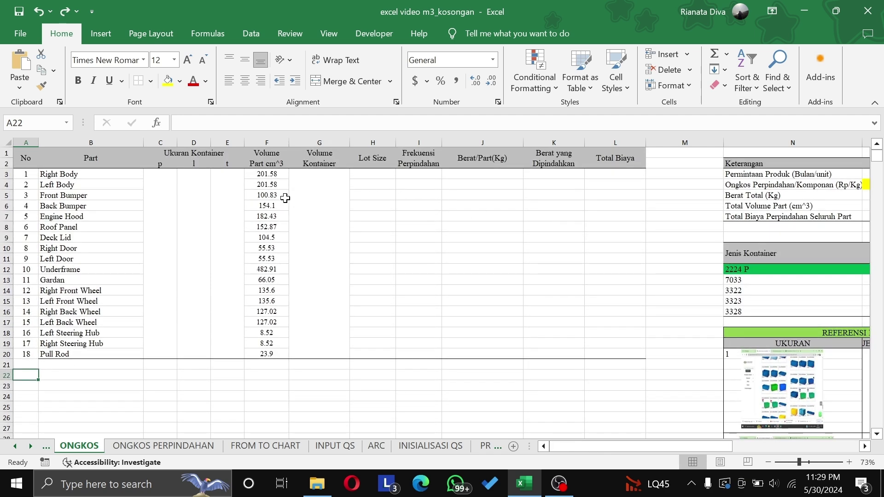
{"action": "scroll", "coordinate": [278, 183], "scroll_direction": "right", "scroll_amount": 5}
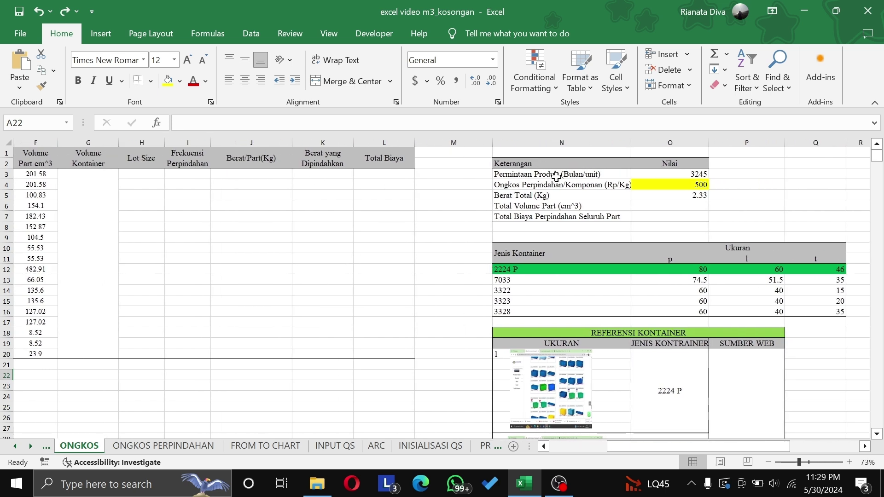
{"action": "left_click", "coordinate": [671, 177]}
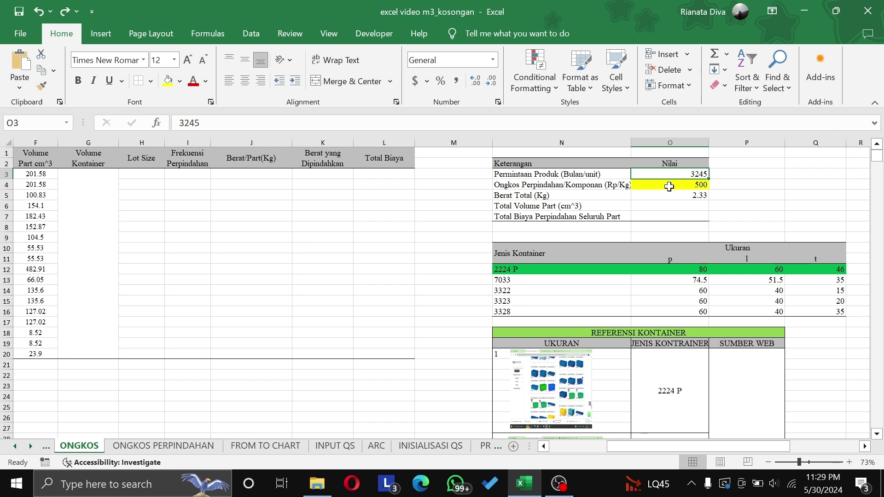
{"action": "left_click", "coordinate": [669, 186]}
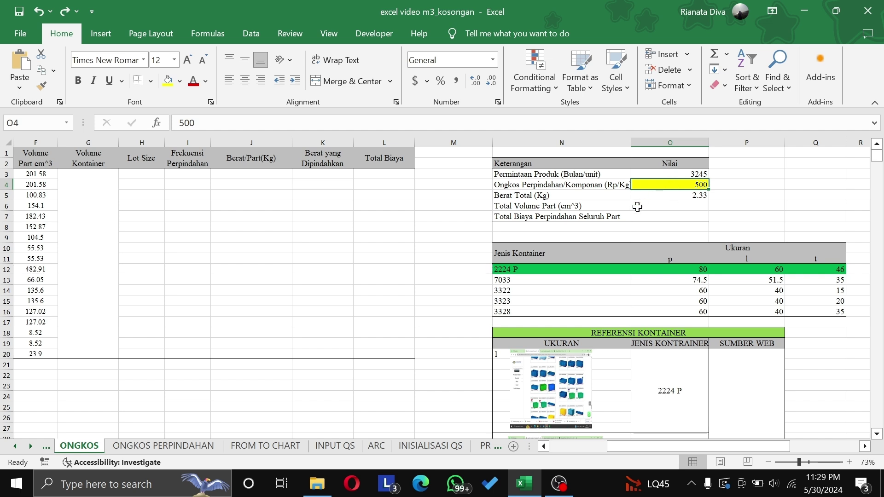
{"action": "scroll", "coordinate": [645, 207], "scroll_direction": "left", "scroll_amount": 5}
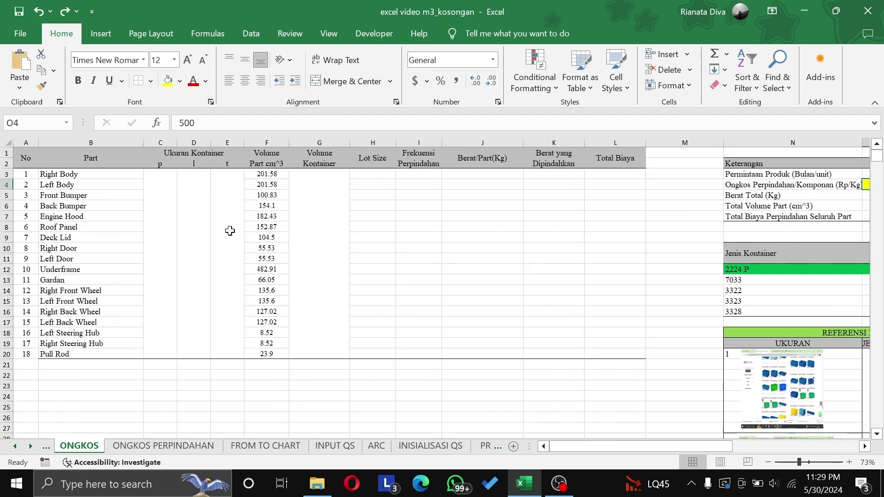
{"action": "left_click", "coordinate": [219, 154]}
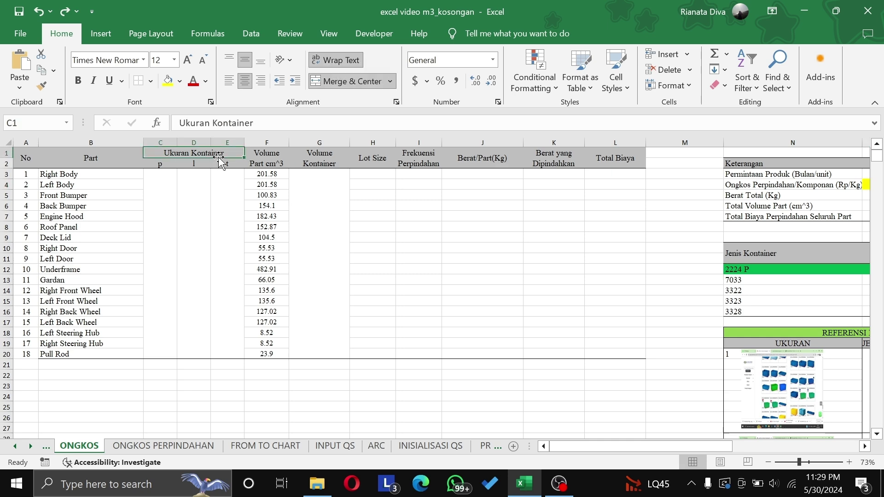
{"action": "scroll", "coordinate": [407, 258], "scroll_direction": "right", "scroll_amount": 6}
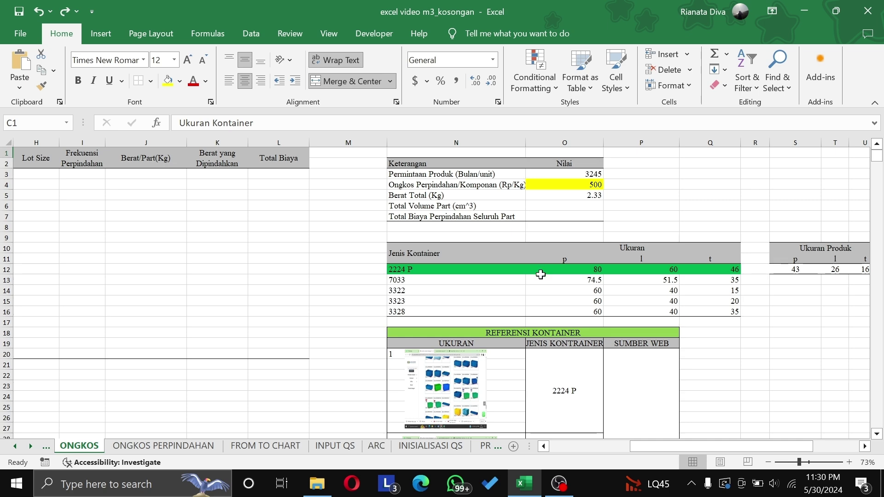
Link the Ukuran Kontainer p cell C3 to the 2224 P container with =O12 and fill it across to the l and t columns
{"action": "scroll", "coordinate": [540, 275], "scroll_direction": "left", "scroll_amount": 10}
{"action": "left_click", "coordinate": [151, 238]}
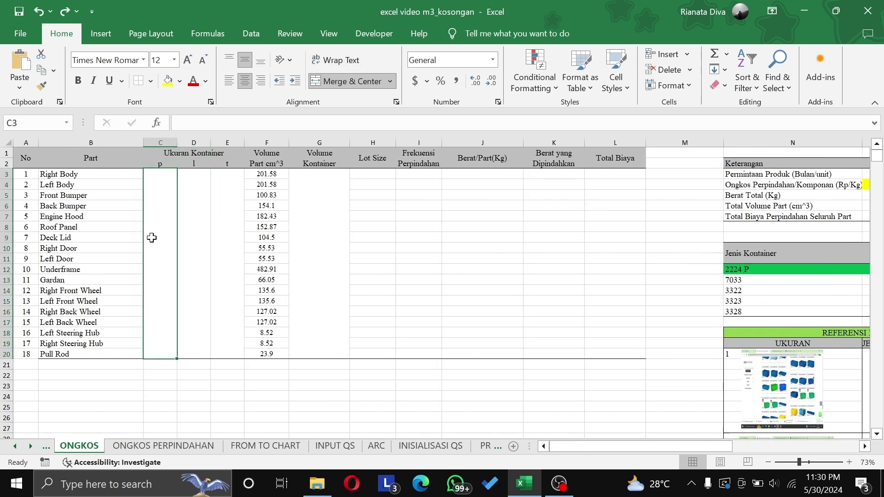
{"action": "type", "text": "="}
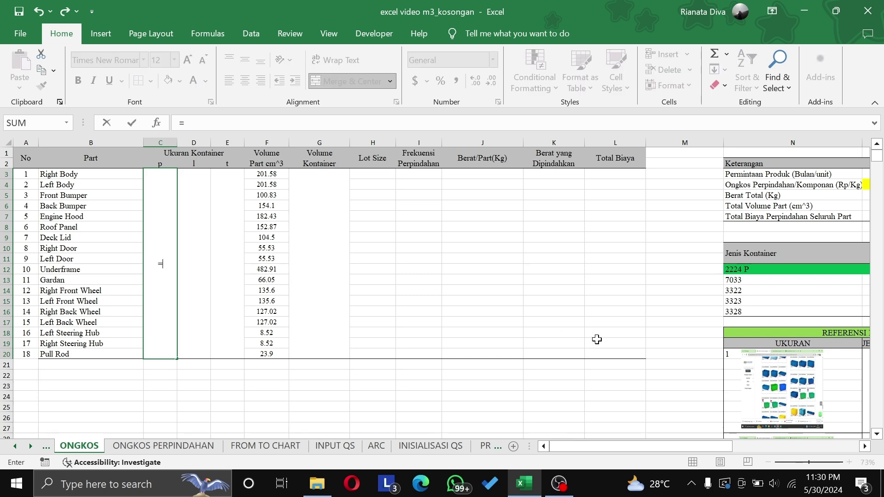
{"action": "scroll", "coordinate": [596, 340], "scroll_direction": "right", "scroll_amount": 3}
{"action": "left_click", "coordinate": [692, 273]}
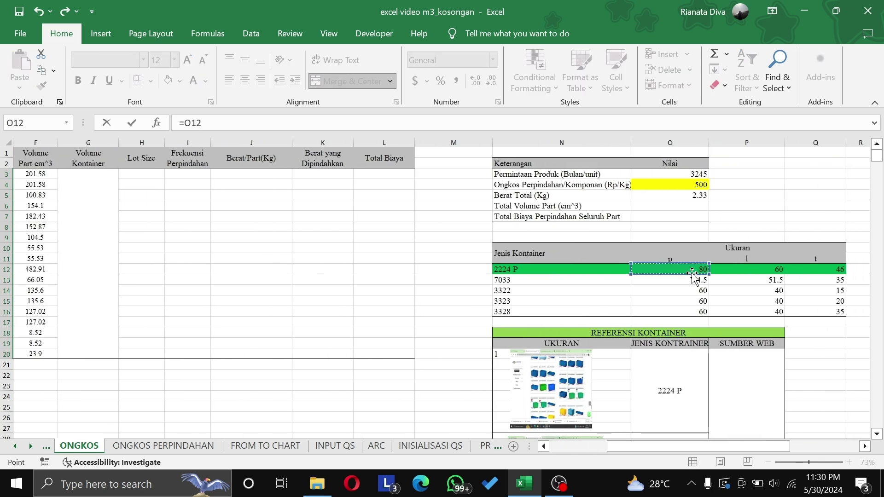
{"action": "key", "text": "Return"}
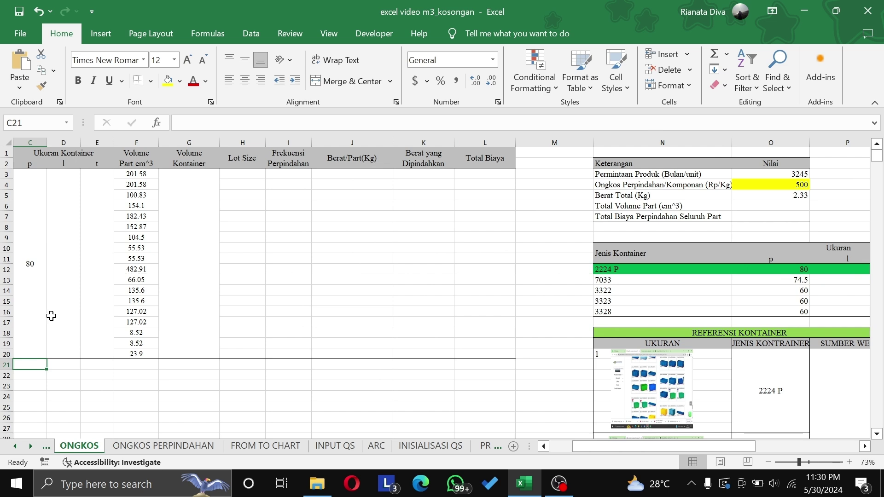
{"action": "scroll", "coordinate": [50, 316], "scroll_direction": "left", "scroll_amount": 2}
{"action": "left_click", "coordinate": [119, 304]}
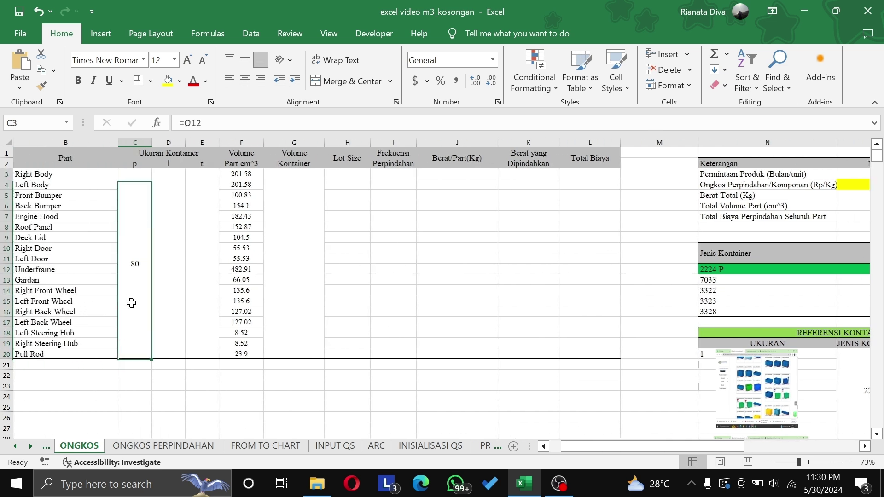
{"action": "left_click_drag", "start_coordinate": [150, 358], "coordinate": [207, 356]}
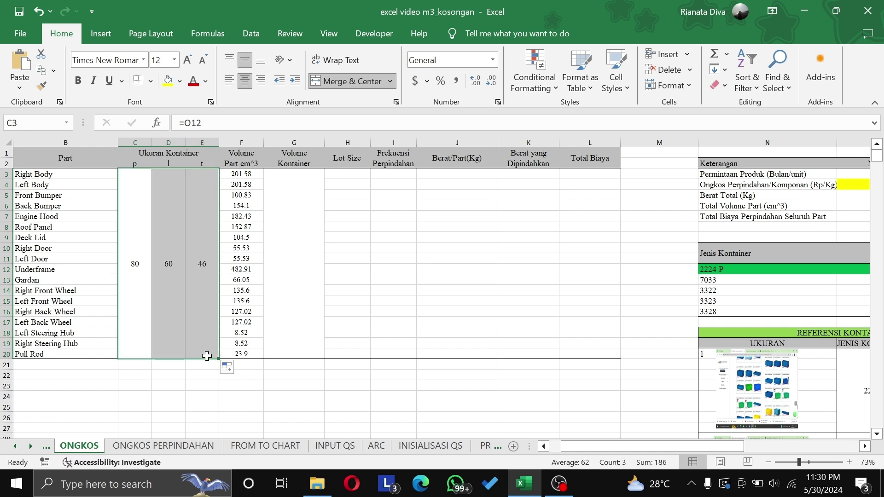
Calculate the Volume Kontainer in G3 by multiplying the three container dimensions with =C3*D3*E3
{"action": "left_click", "coordinate": [284, 280]}
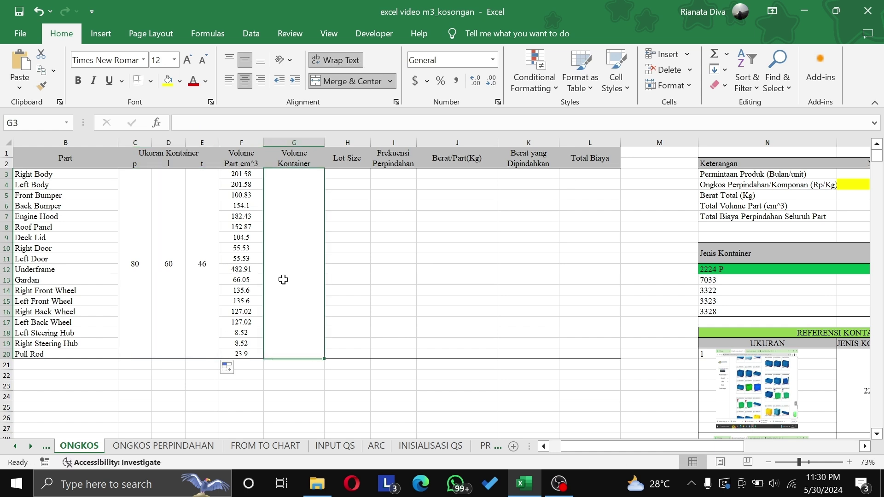
{"action": "type", "text": "="}
{"action": "left_click", "coordinate": [127, 265]}
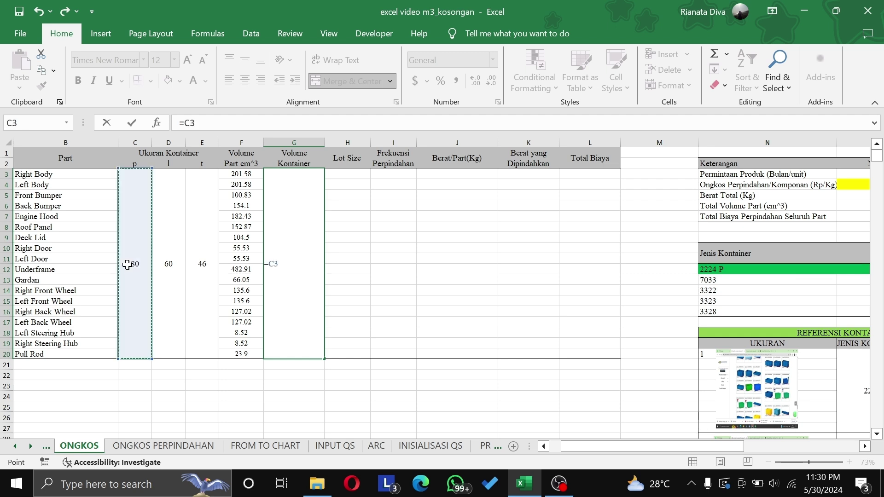
{"action": "type", "text": "*"}
{"action": "left_click", "coordinate": [168, 264]}
{"action": "type", "text": "*"}
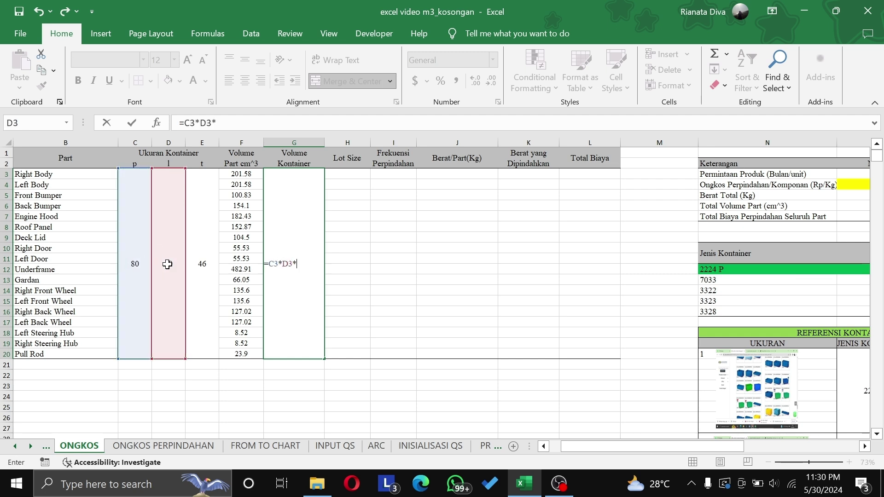
{"action": "left_click", "coordinate": [198, 264]}
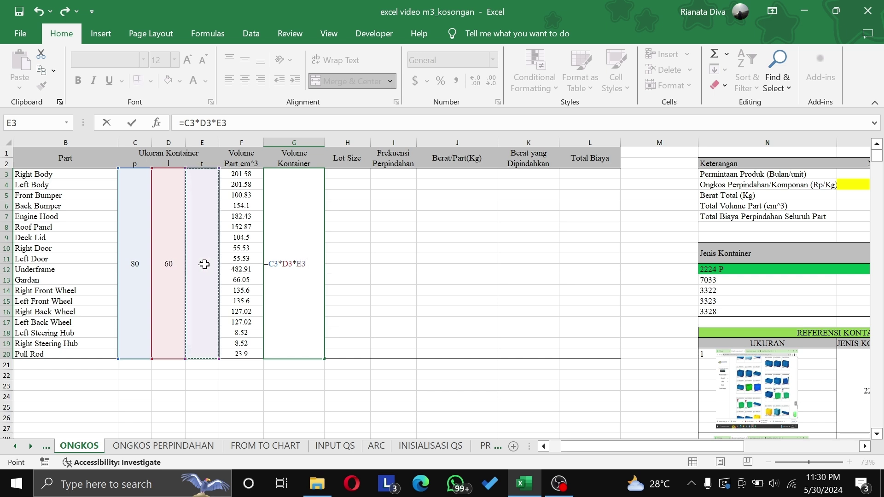
{"action": "key", "text": "Return"}
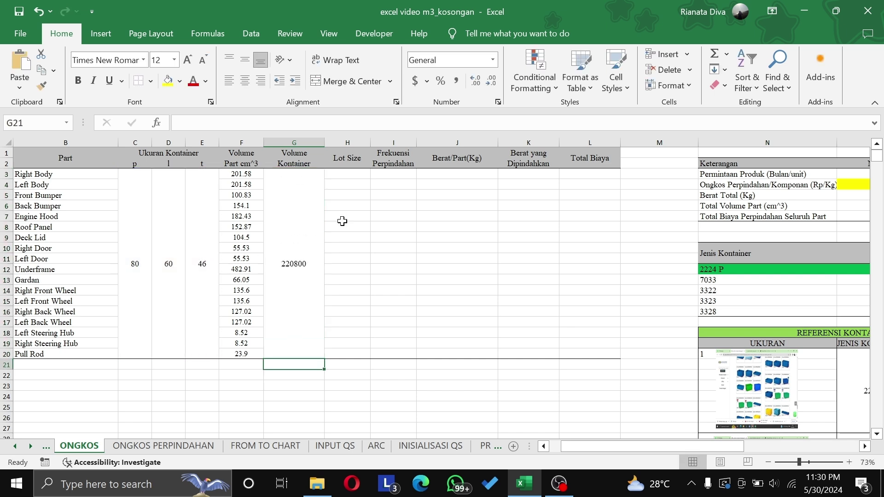
Calculate the Right Body's Lot Size in H3 with =$G$3/F3, keeping the container volume reference absolute
{"action": "left_click", "coordinate": [354, 168]}
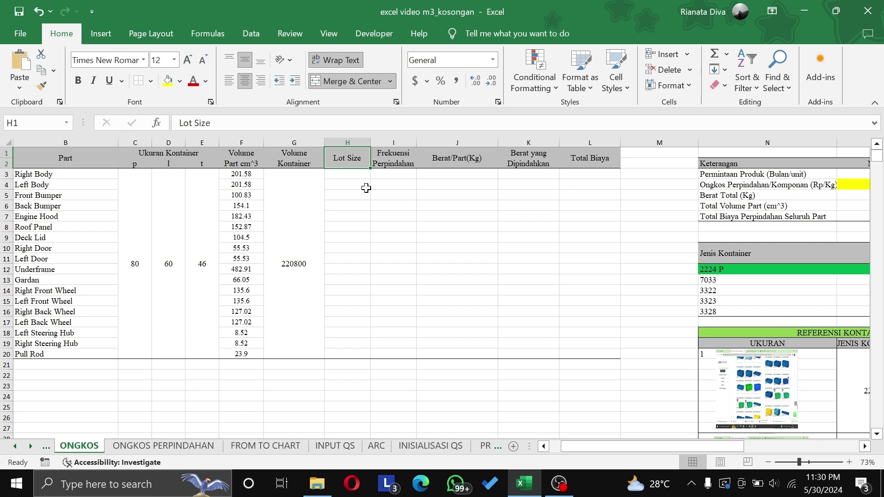
{"action": "left_click", "coordinate": [357, 173]}
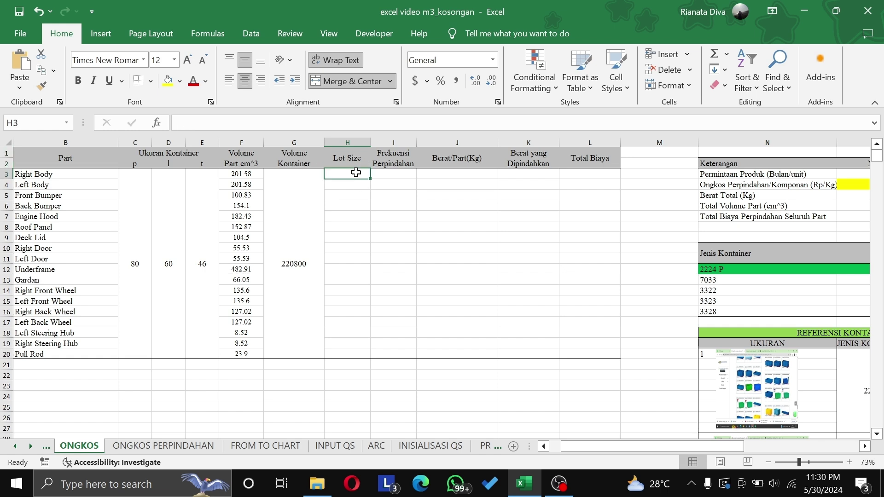
{"action": "type", "text": "="}
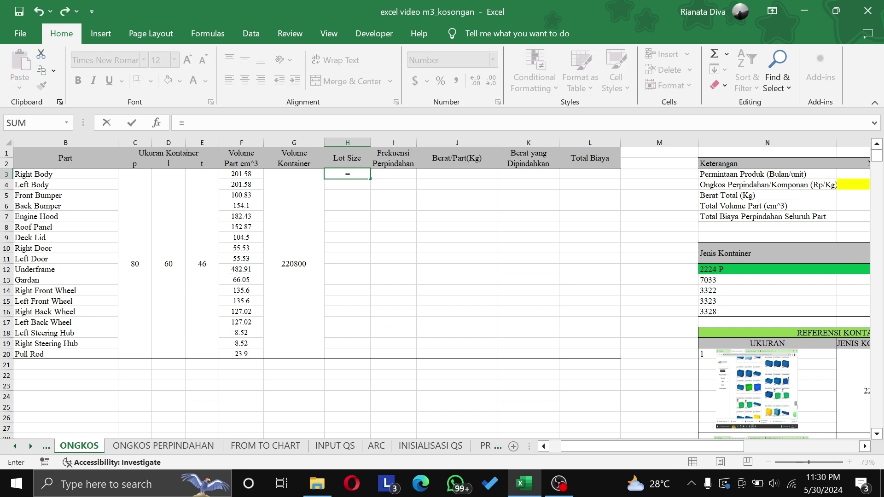
{"action": "left_click", "coordinate": [289, 203]}
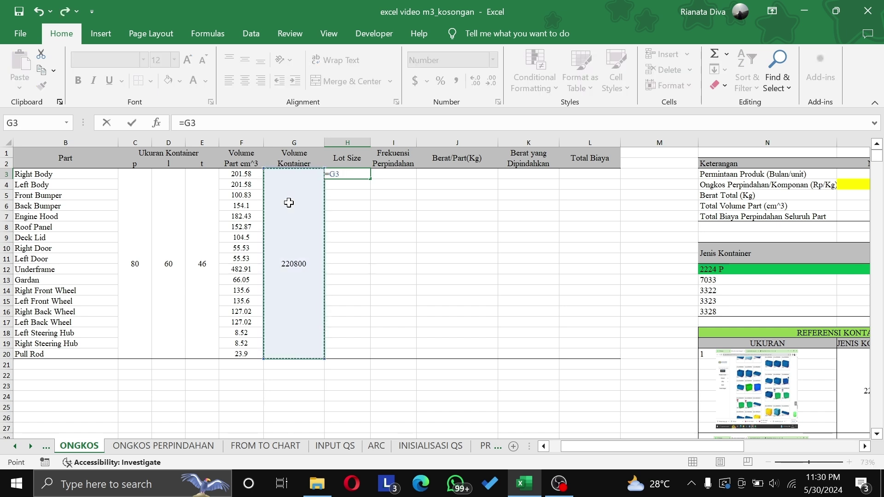
{"action": "key", "text": "F4"}
{"action": "type", "text": "/"}
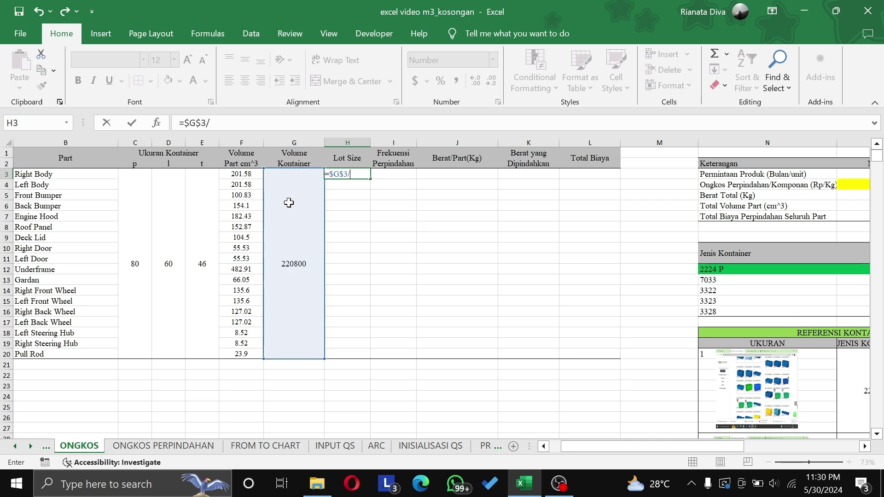
{"action": "left_click", "coordinate": [251, 174]}
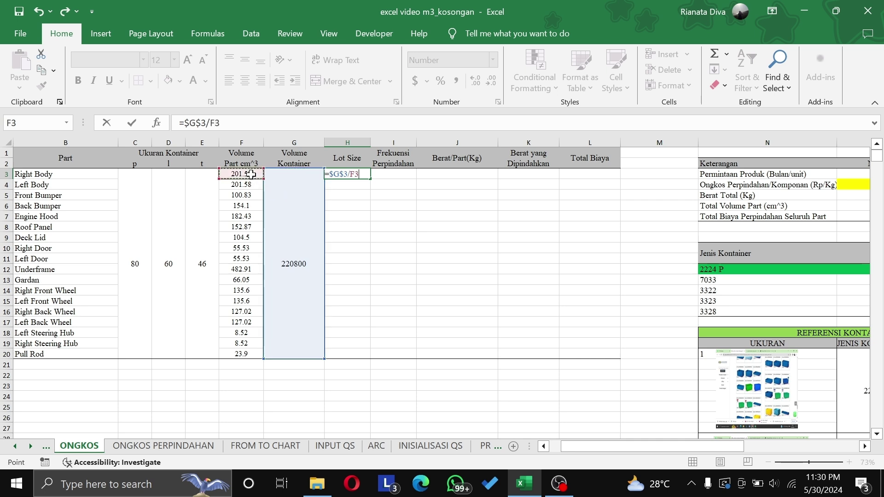
{"action": "key", "text": "Return"}
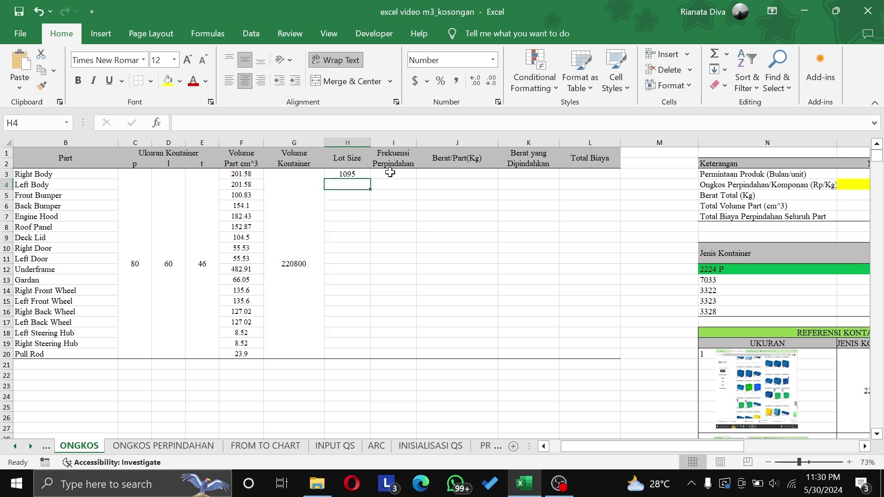
Round the Right Body's Lot Size down to whole units with =ROUNDDOWN($G$3/F3,0) in H3 and fill it down to H20
{"action": "left_click", "coordinate": [363, 176]}
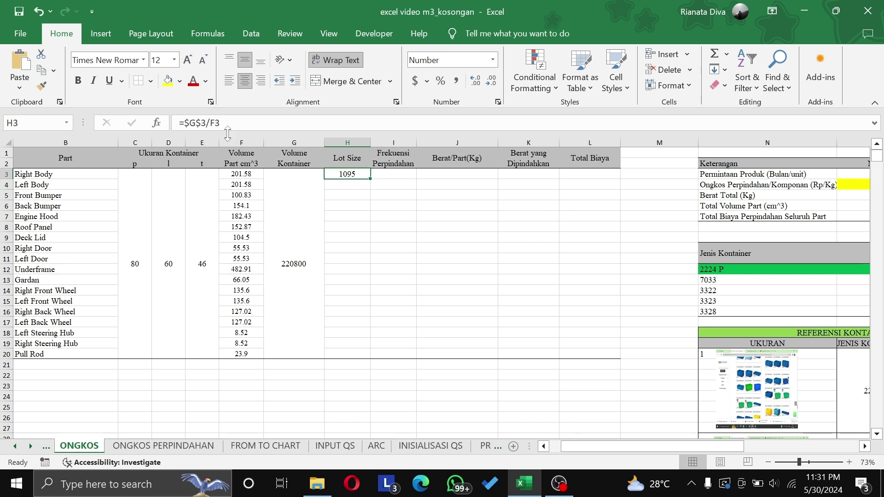
{"action": "left_click", "coordinate": [183, 123]}
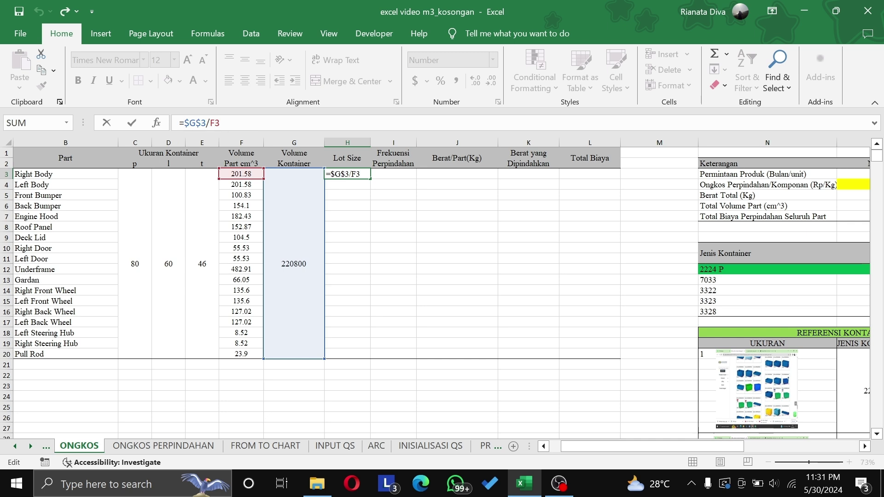
{"action": "type", "text": "round"}
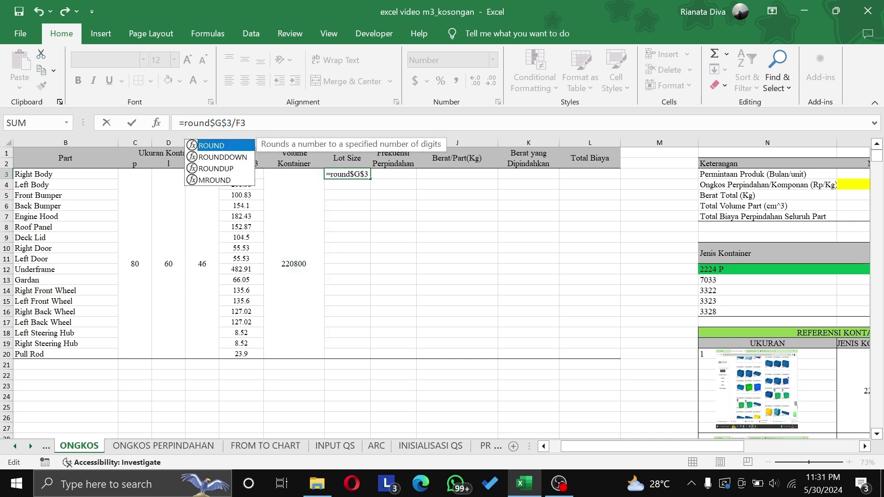
{"action": "key", "text": "Down"}
{"action": "key", "text": "Tab"}
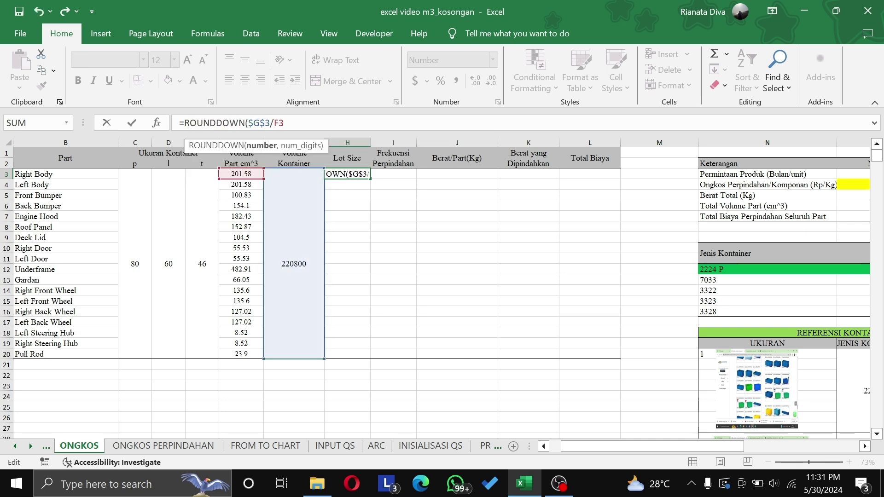
{"action": "key", "text": "End"}
{"action": "type", "text": ",0"}
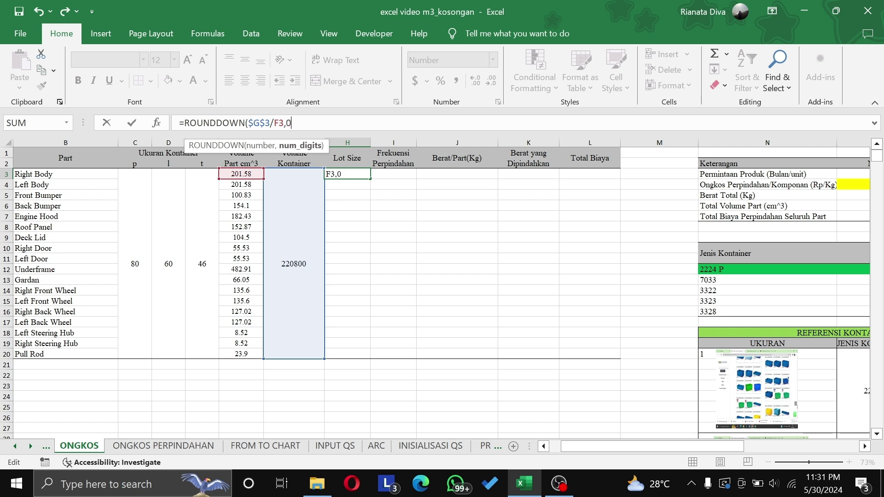
{"action": "type", "text": ")"}
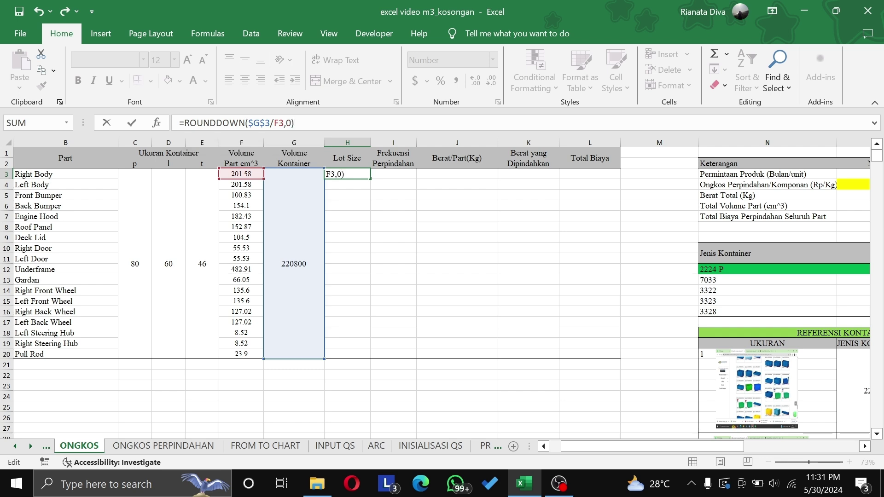
{"action": "key", "text": "Return"}
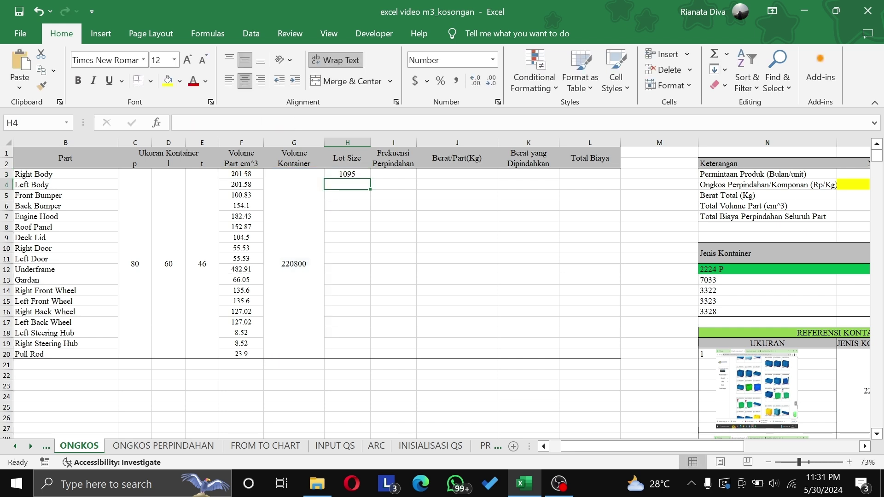
{"action": "left_click", "coordinate": [355, 173]}
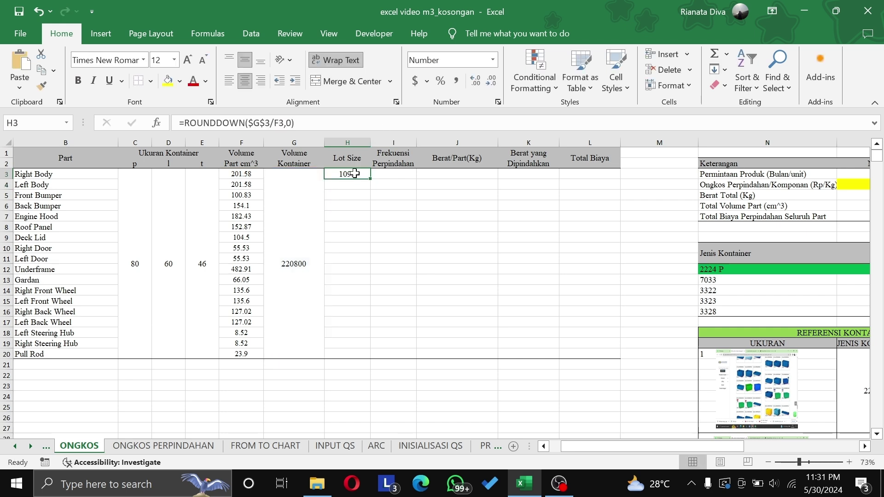
{"action": "double_click", "coordinate": [370, 182]}
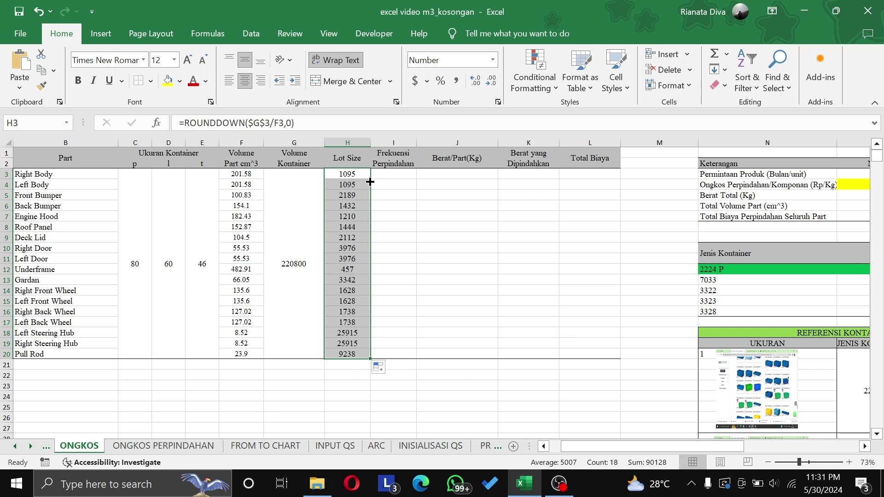
Calculate the Right Body's Frekuensi Perpindahan in I3 with =$O$3/H3, keeping the Permintaan Produk reference absolute
{"action": "left_click", "coordinate": [403, 152]}
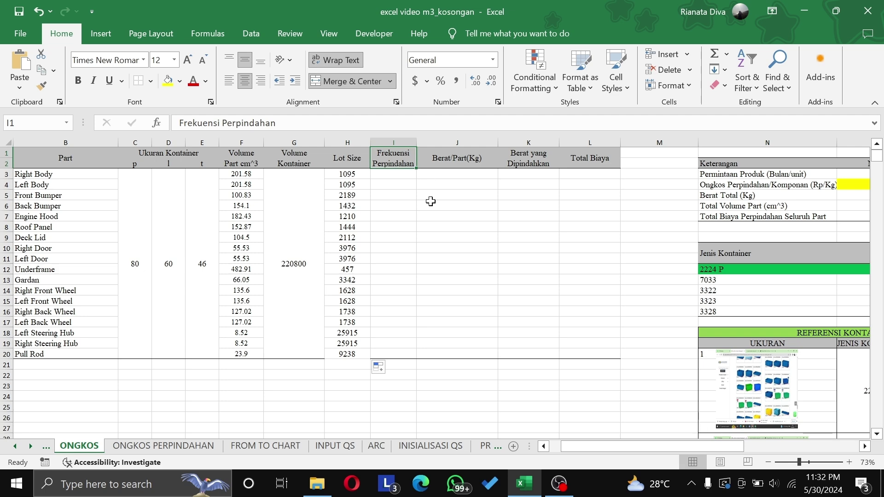
{"action": "scroll", "coordinate": [442, 198], "scroll_direction": "right", "scroll_amount": 3}
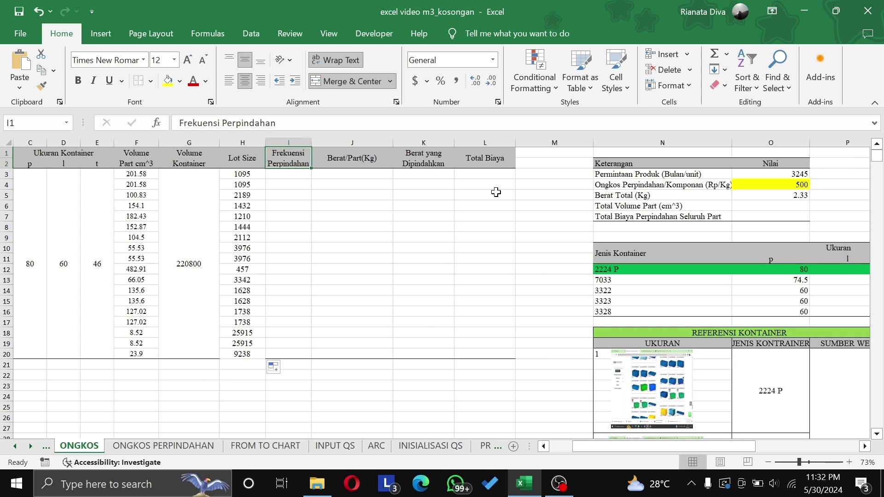
{"action": "left_click", "coordinate": [760, 174]}
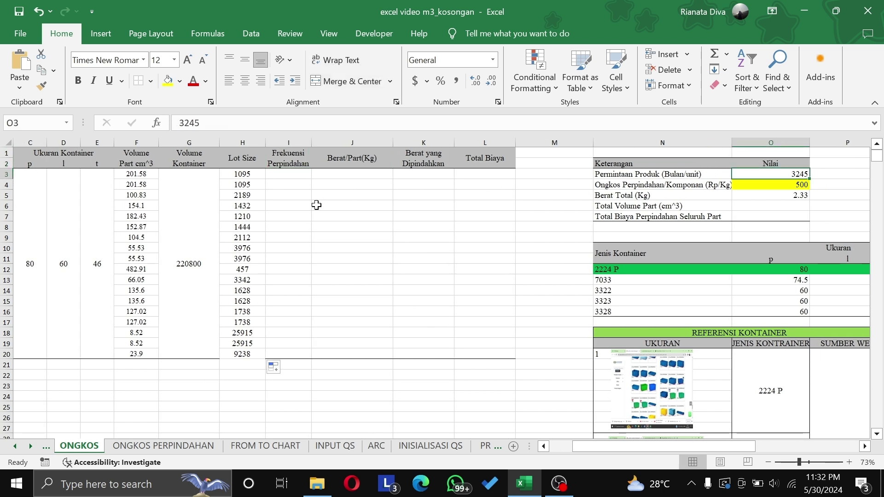
{"action": "left_click", "coordinate": [258, 172]}
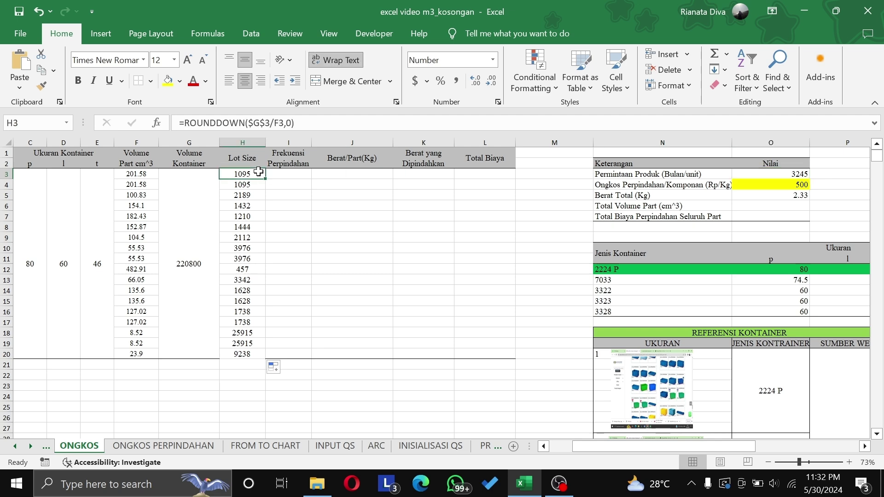
{"action": "scroll", "coordinate": [327, 195], "scroll_direction": "left", "scroll_amount": 2}
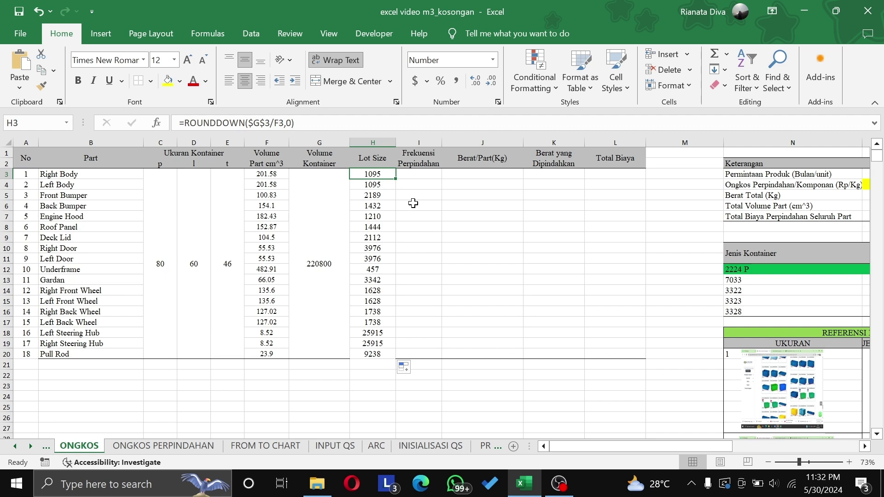
{"action": "scroll", "coordinate": [414, 203], "scroll_direction": "right", "scroll_amount": 1}
{"action": "left_click", "coordinate": [411, 174]}
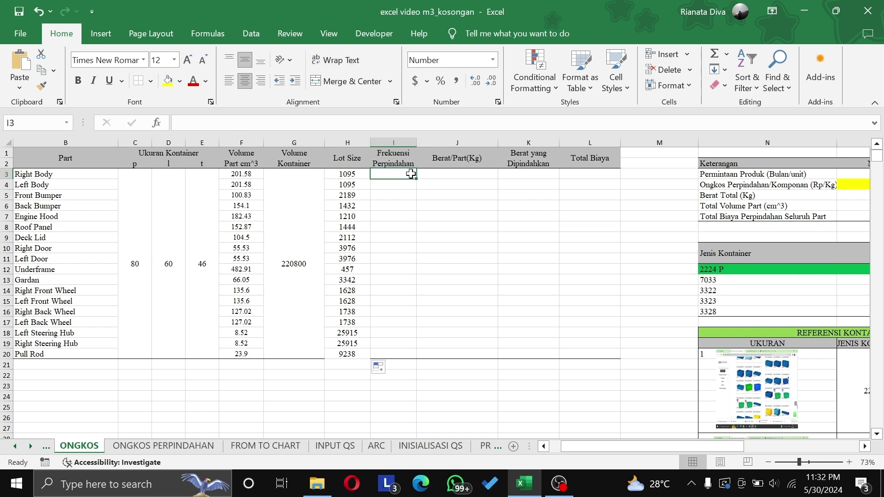
{"action": "type", "text": "="}
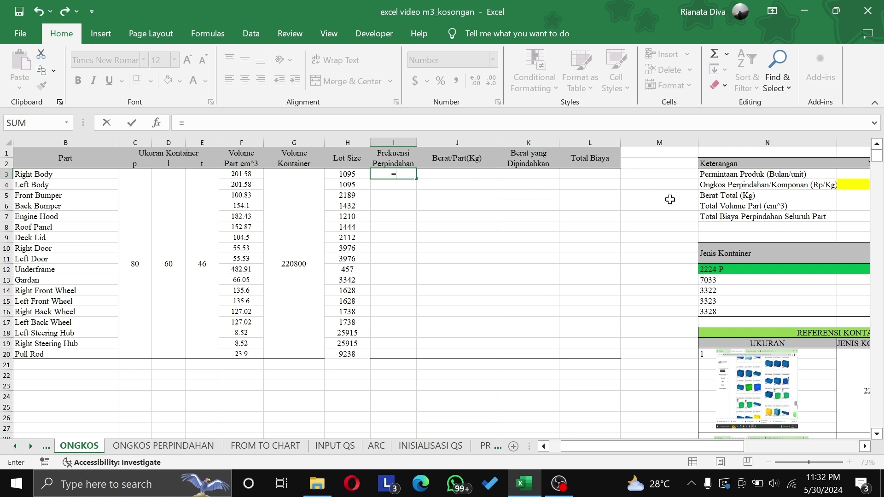
{"action": "scroll", "coordinate": [670, 199], "scroll_direction": "right", "scroll_amount": 1}
{"action": "left_click", "coordinate": [790, 173]}
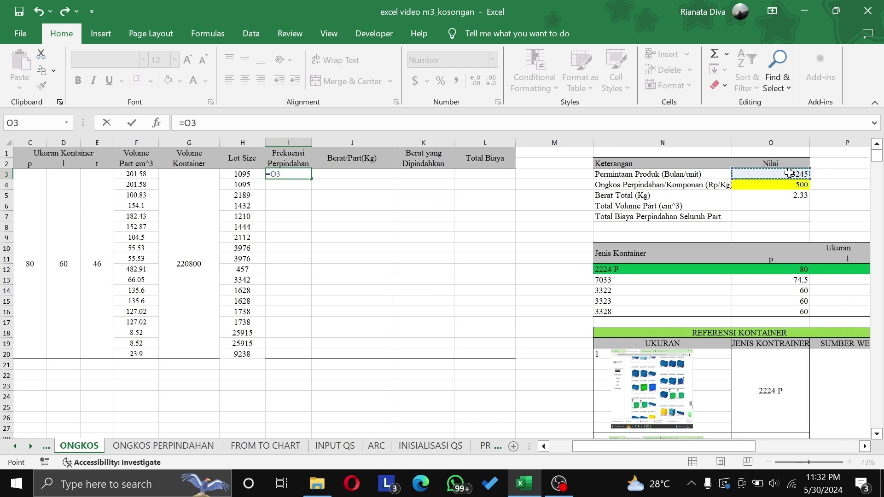
{"action": "key", "text": "F4"}
{"action": "type", "text": "/"}
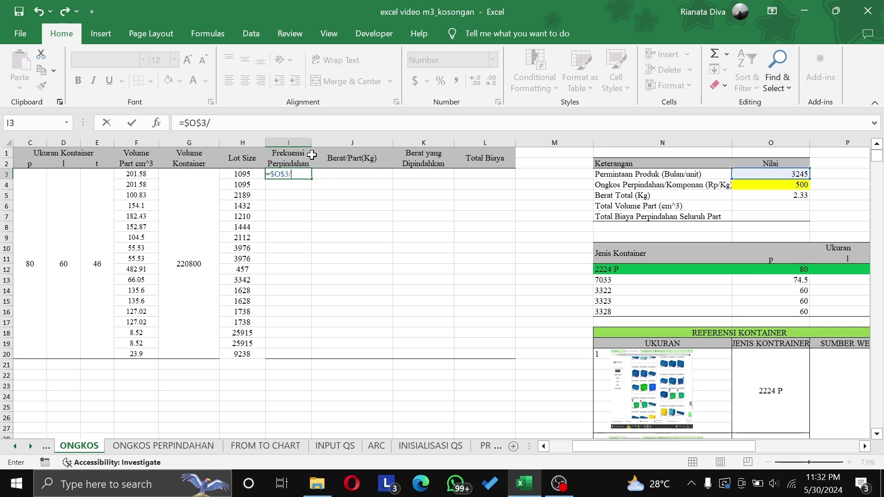
{"action": "left_click", "coordinate": [256, 173]}
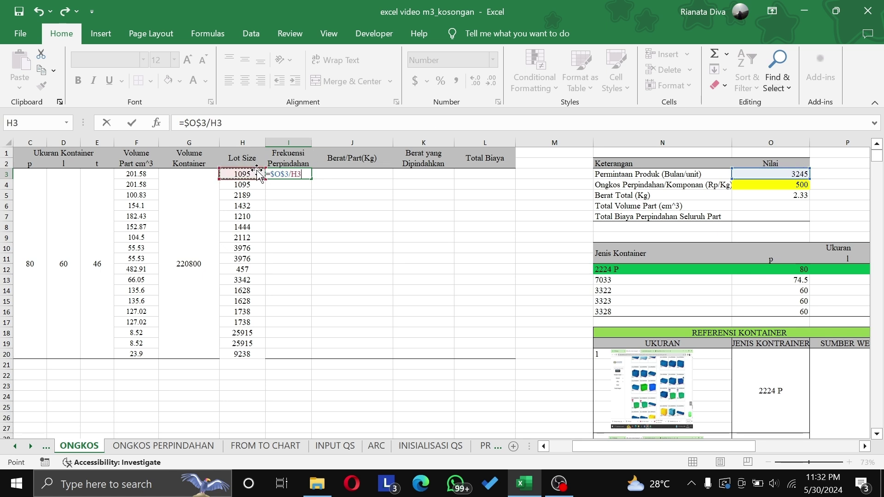
{"action": "key", "text": "Return"}
Fill the Frekuensi Perpindahan formula from I3 down to the Pull Rod row in I20
{"action": "left_click", "coordinate": [291, 174]}
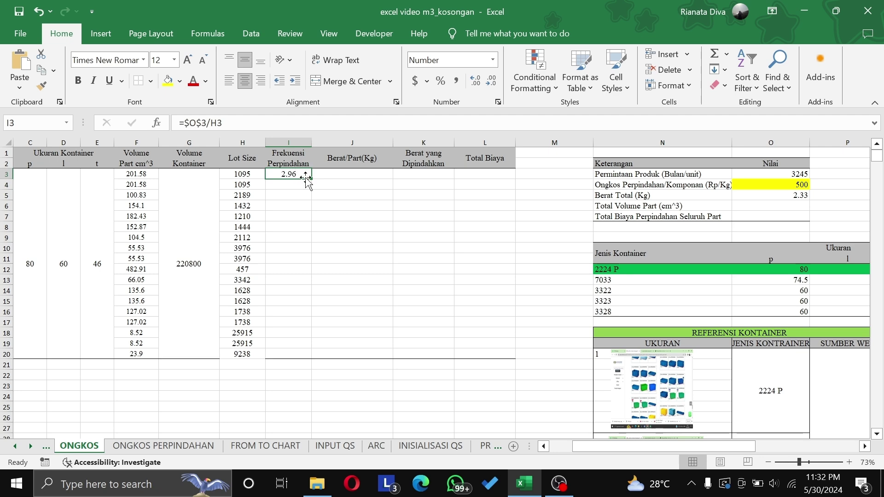
{"action": "double_click", "coordinate": [312, 179]}
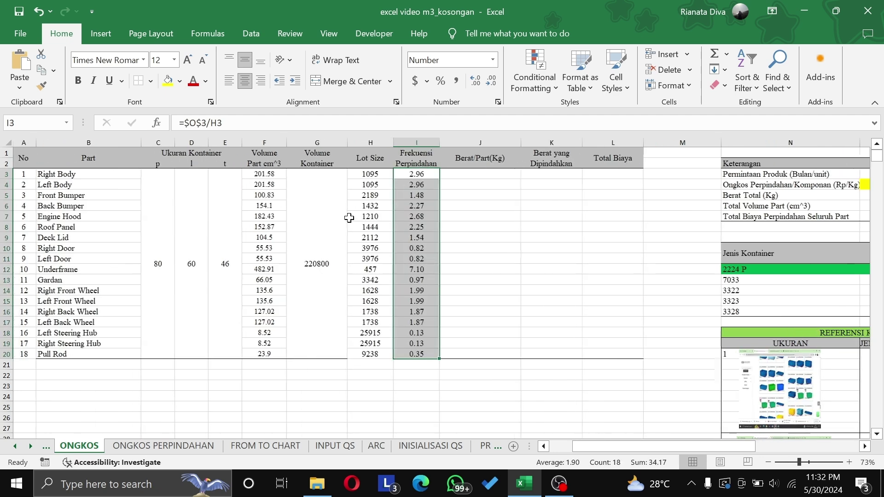
{"action": "scroll", "coordinate": [347, 217], "scroll_direction": "left", "scroll_amount": 2}
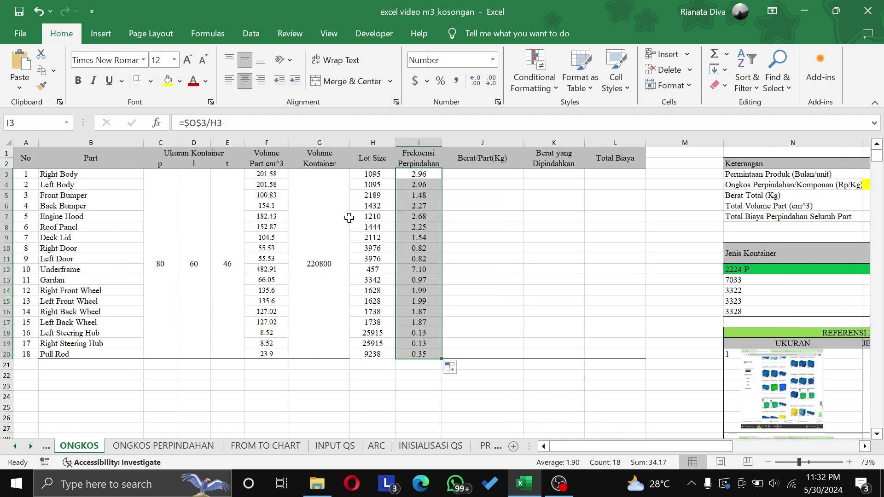
{"action": "left_click", "coordinate": [430, 174]}
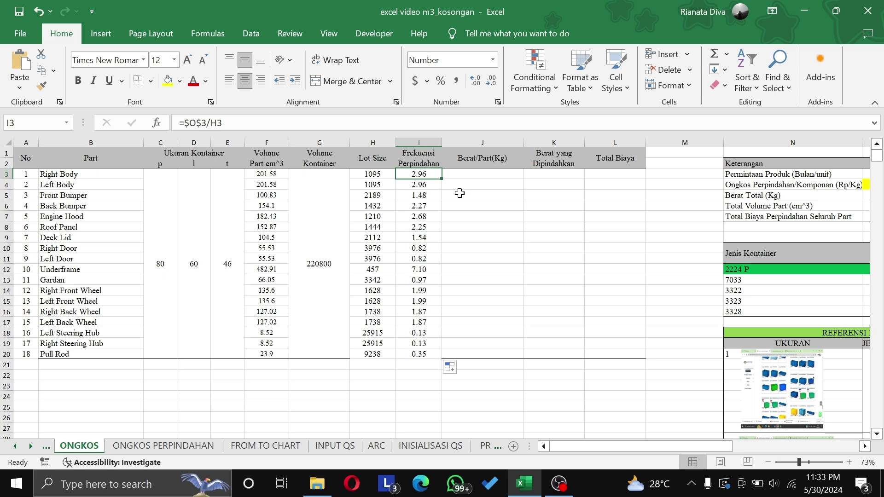
Calculate the Total Volume Part in O6 by summing all part volumes with =SUM(F3:F20)
{"action": "scroll", "coordinate": [456, 191], "scroll_direction": "right", "scroll_amount": 1}
{"action": "scroll", "coordinate": [459, 193], "scroll_direction": "left", "scroll_amount": 1}
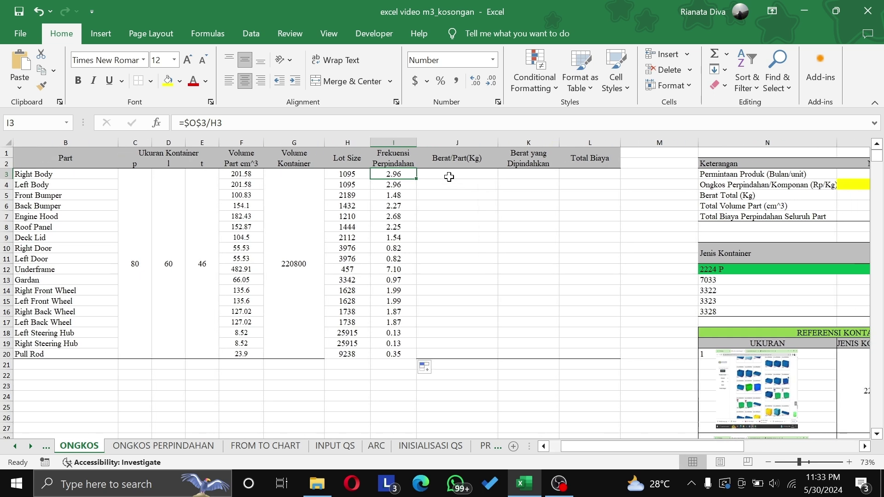
{"action": "left_click", "coordinate": [449, 177]}
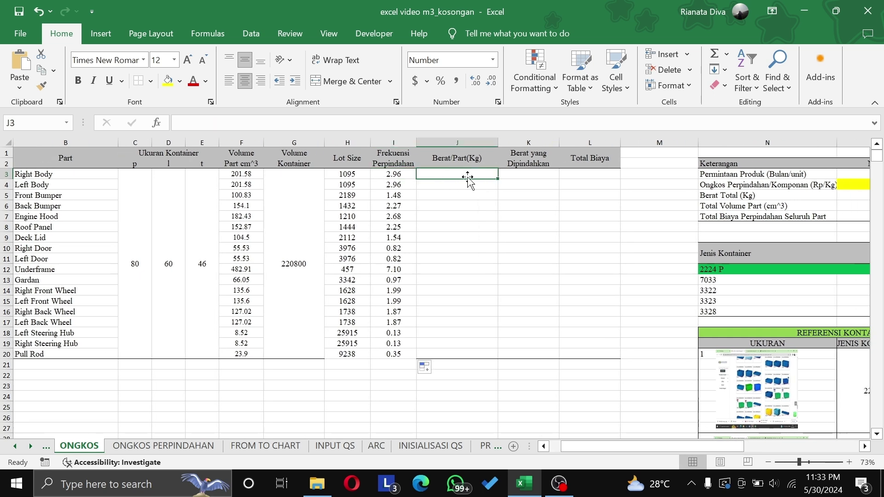
{"action": "scroll", "coordinate": [461, 180], "scroll_direction": "right", "scroll_amount": 2}
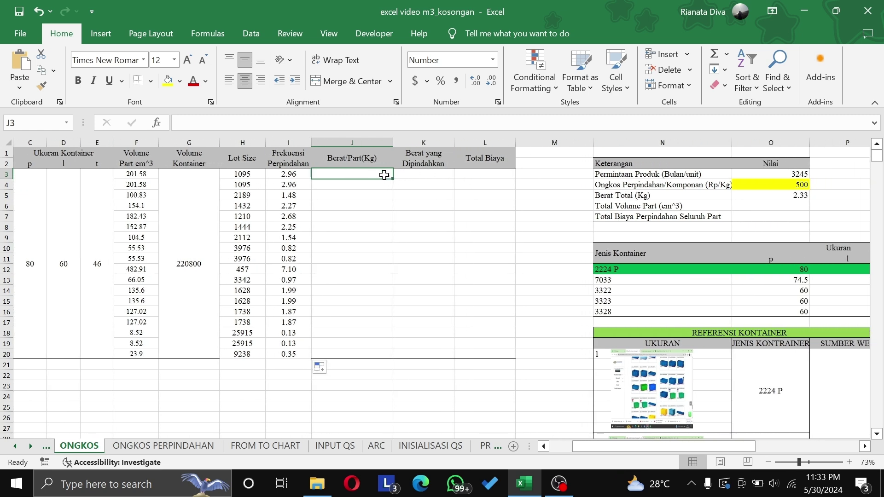
{"action": "left_click", "coordinate": [773, 205]}
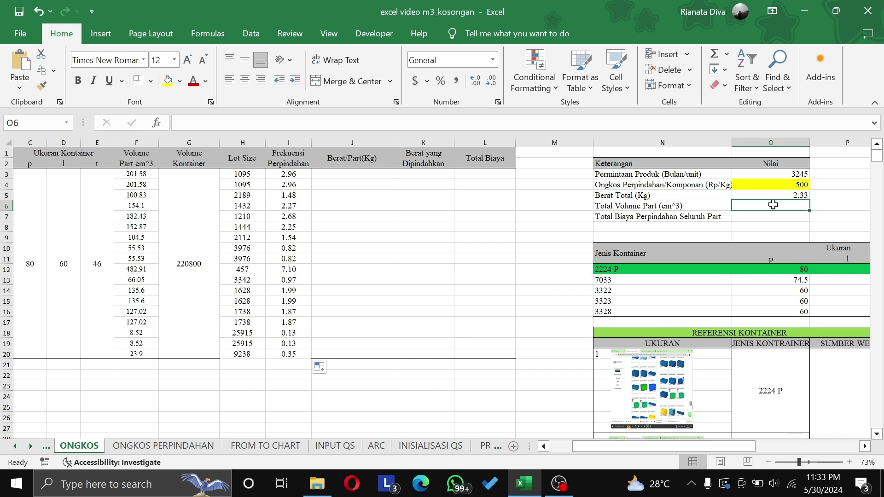
{"action": "type", "text": "=sum"}
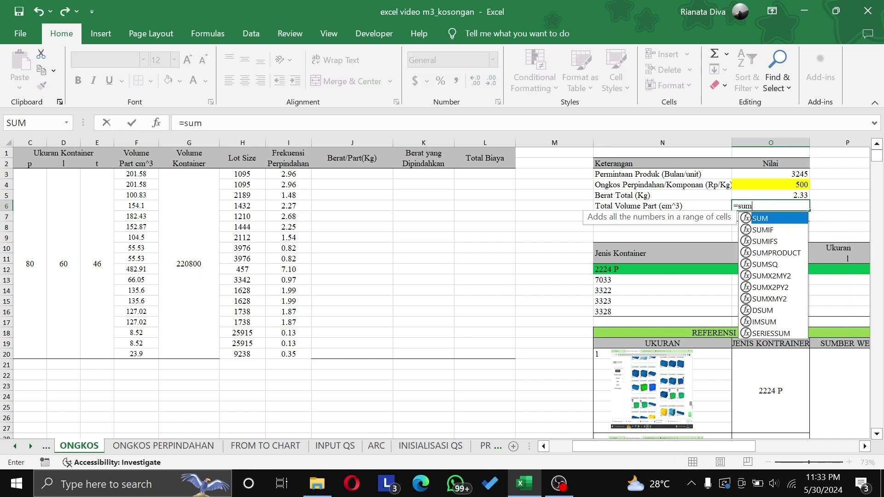
{"action": "key", "text": "Tab"}
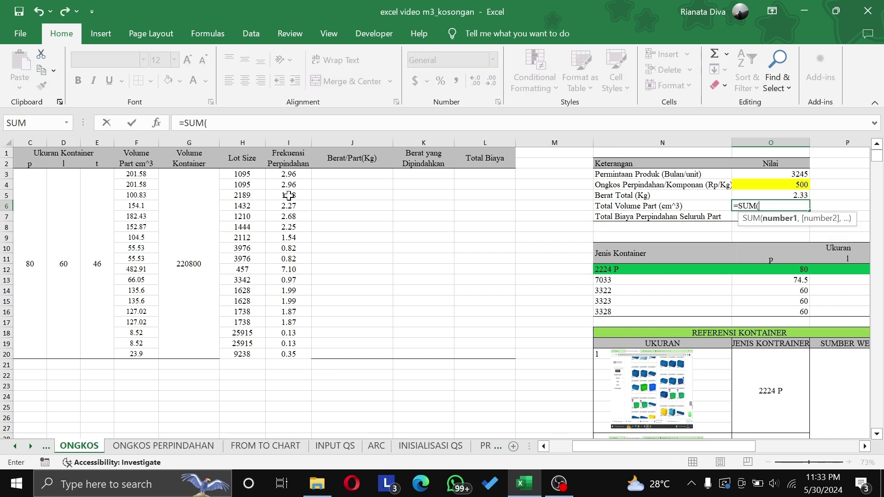
{"action": "left_click_drag", "start_coordinate": [141, 174], "coordinate": [147, 352]}
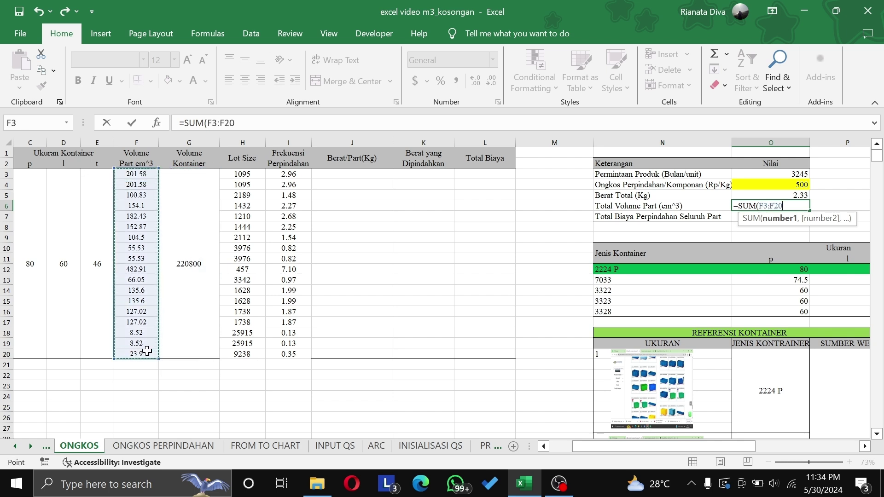
{"action": "key", "text": "Return"}
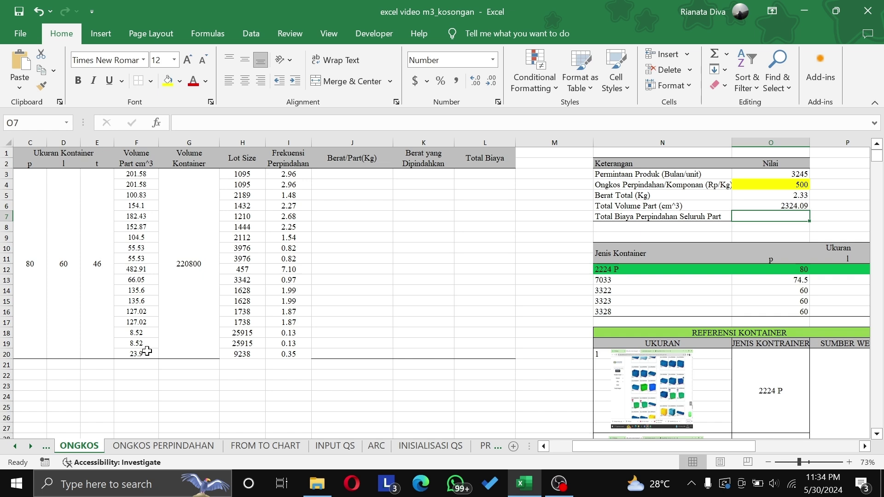
Calculate the Right Body's Berat/Part(Kg) in J3 with =F3/$O$6*$O$5 and fill the formula down to J20
{"action": "left_click", "coordinate": [356, 176]}
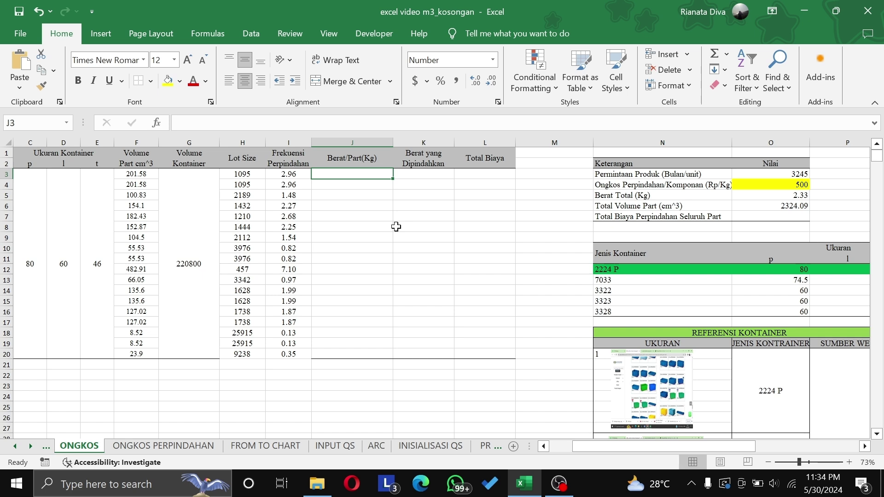
{"action": "type", "text": "="}
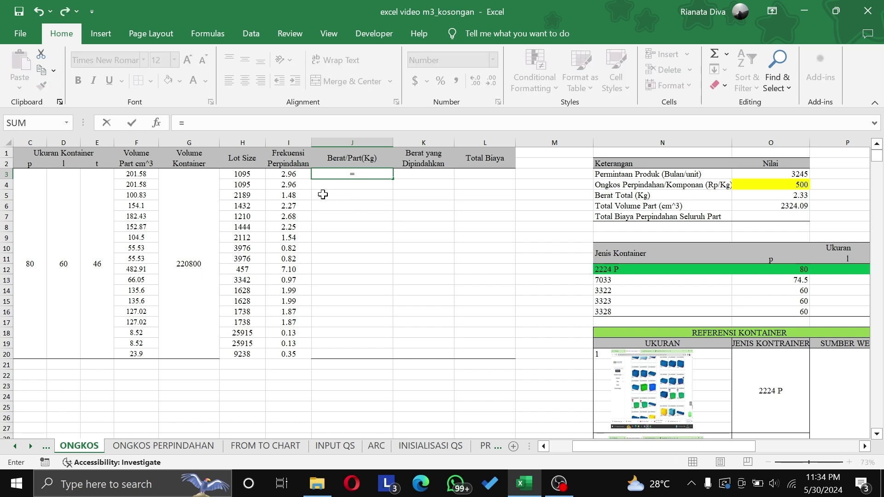
{"action": "left_click", "coordinate": [131, 175]}
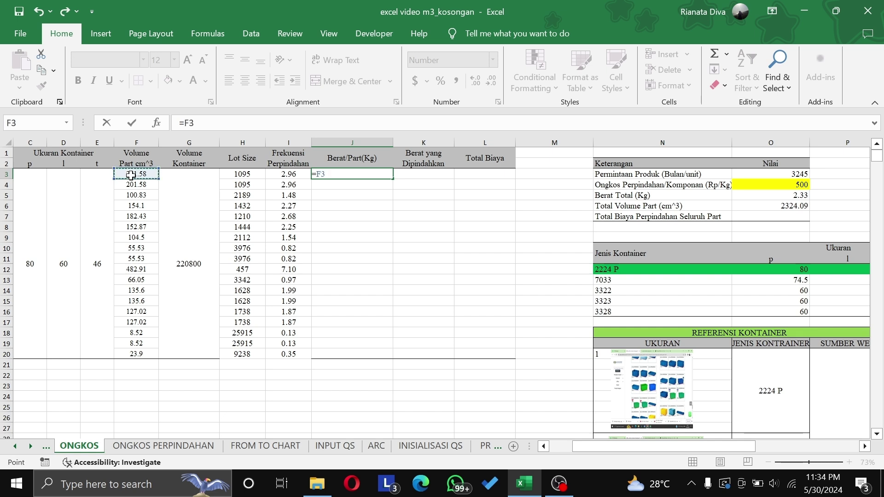
{"action": "type", "text": "/"}
{"action": "left_click", "coordinate": [751, 209]}
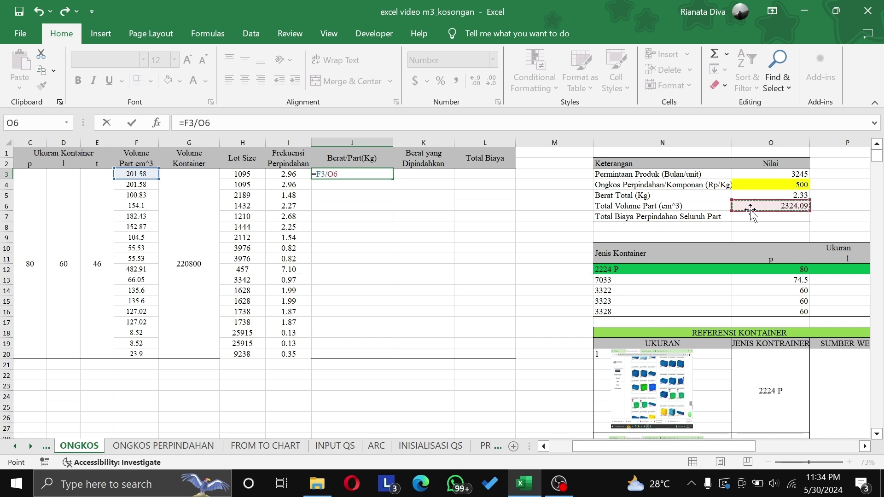
{"action": "key", "text": "F4"}
{"action": "type", "text": "*"}
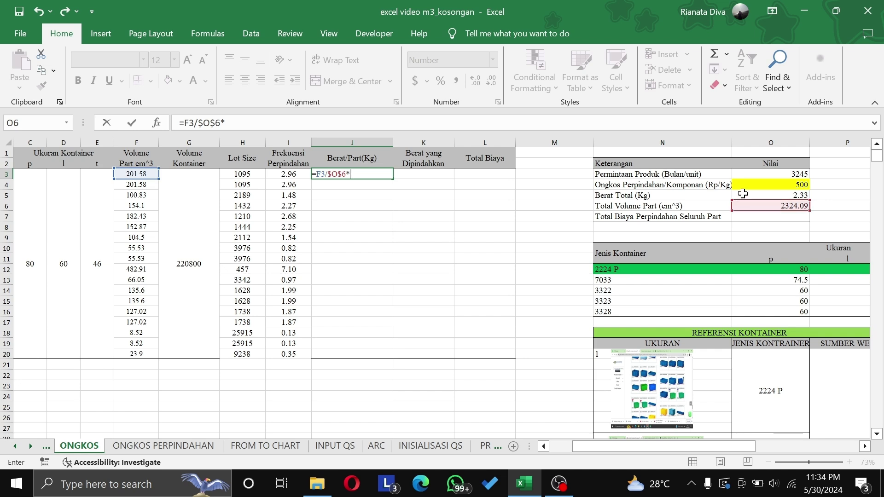
{"action": "left_click", "coordinate": [743, 194]}
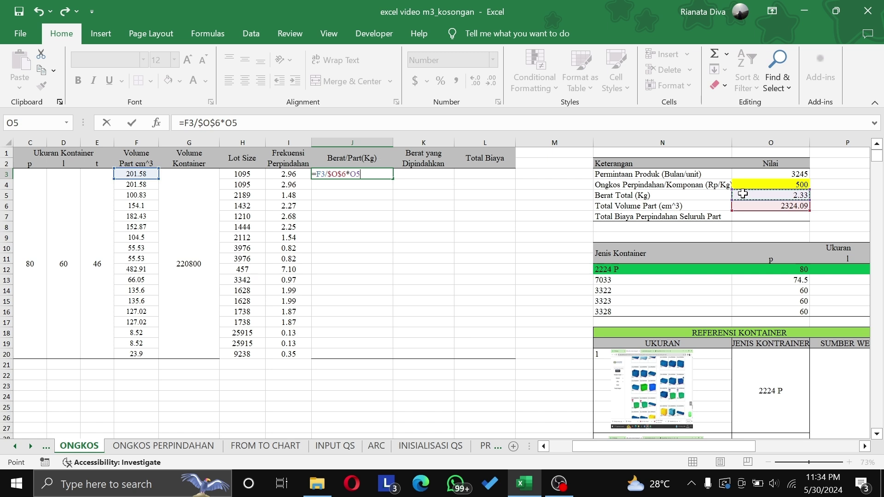
{"action": "key", "text": "F4"}
{"action": "key", "text": "Return"}
{"action": "mouse_move", "coordinate": [388, 174]}
{"action": "left_mouse_down"}
{"action": "mouse_move", "coordinate": [396, 179]}
{"action": "mouse_move", "coordinate": [388, 175]}
{"action": "left_mouse_up"}
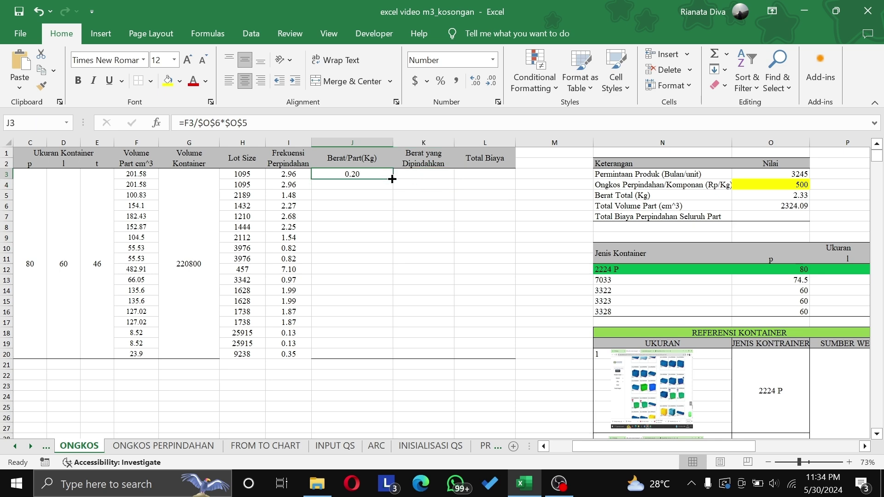
{"action": "double_click", "coordinate": [393, 179]}
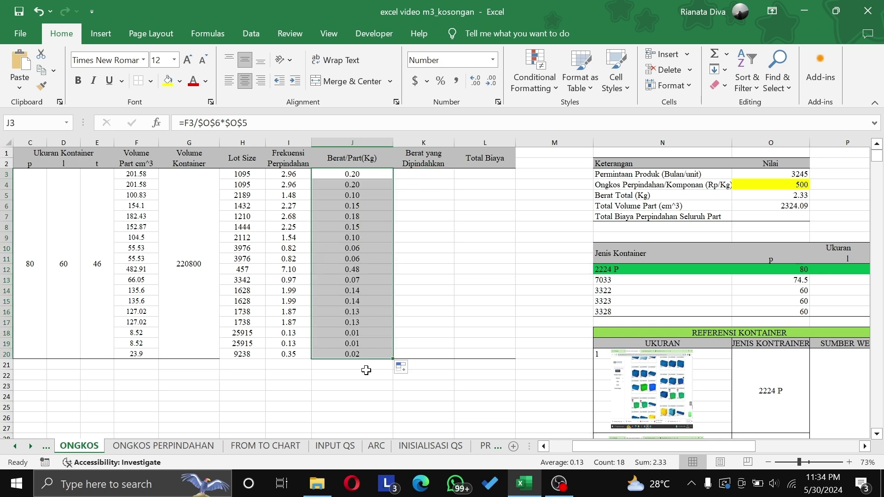
{"action": "scroll", "coordinate": [349, 204], "scroll_direction": "left", "scroll_amount": 3}
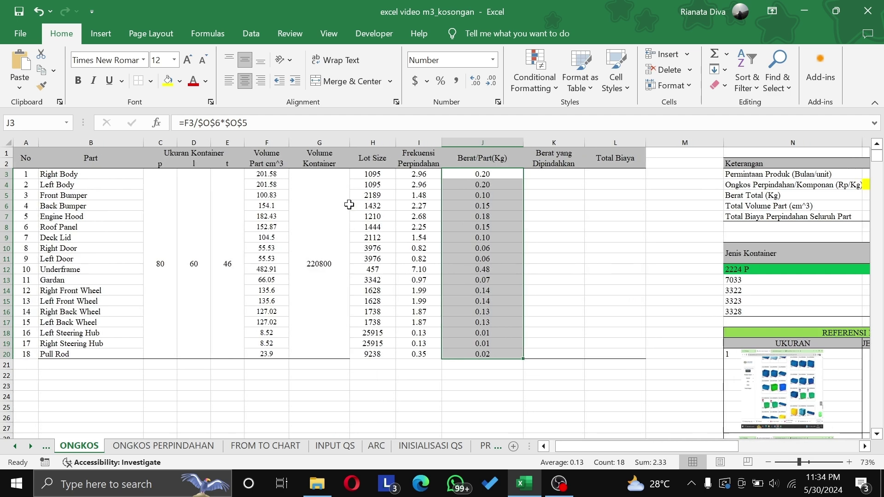
{"action": "left_click", "coordinate": [134, 178]}
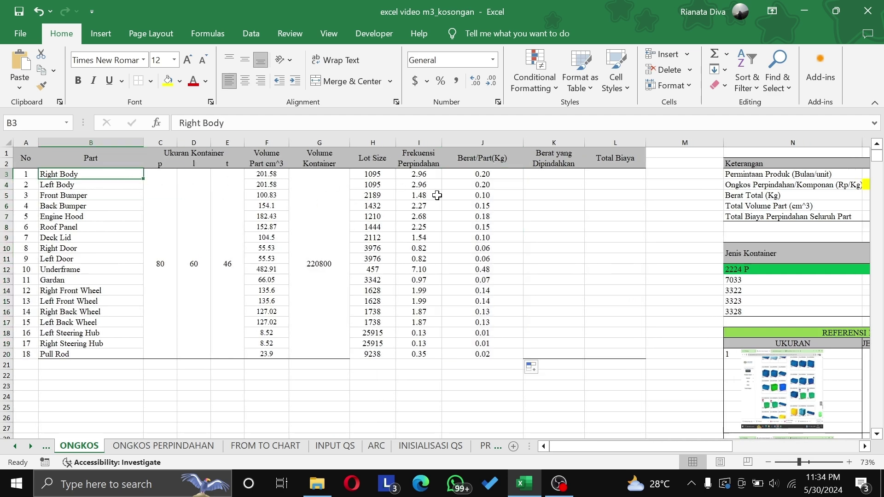
{"action": "scroll", "coordinate": [437, 196], "scroll_direction": "right", "scroll_amount": 1}
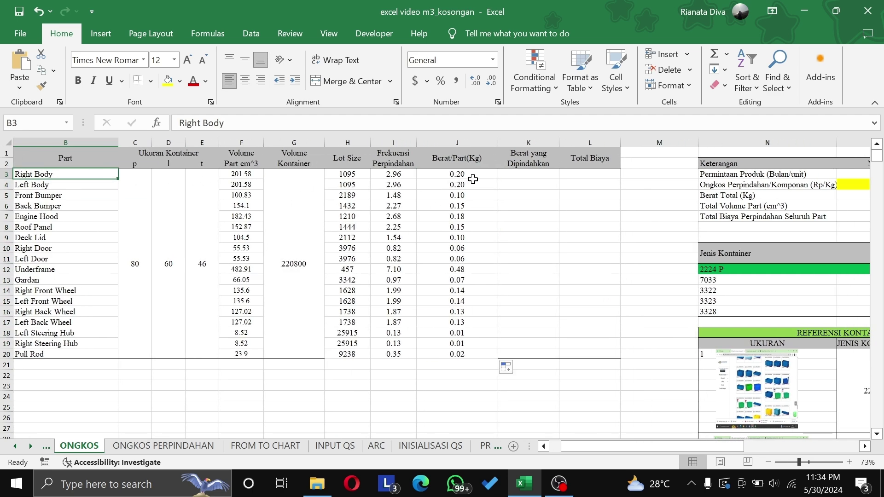
{"action": "scroll", "coordinate": [473, 179], "scroll_direction": "right", "scroll_amount": 1}
{"action": "scroll", "coordinate": [474, 179], "scroll_direction": "left", "scroll_amount": 1}
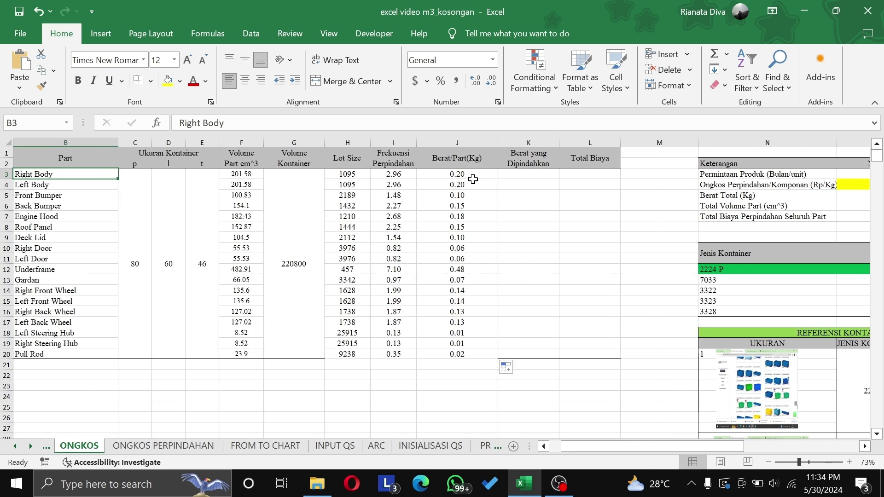
Calculate the Right Body's Berat yang Dipindahkan in K3 with =H3*J3 and fill the formula down to K20
{"action": "left_click", "coordinate": [519, 172]}
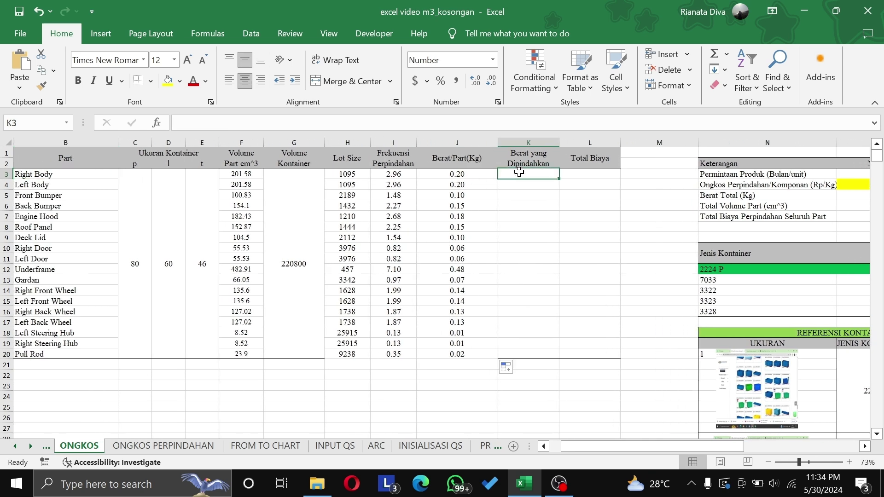
{"action": "type", "text": "="}
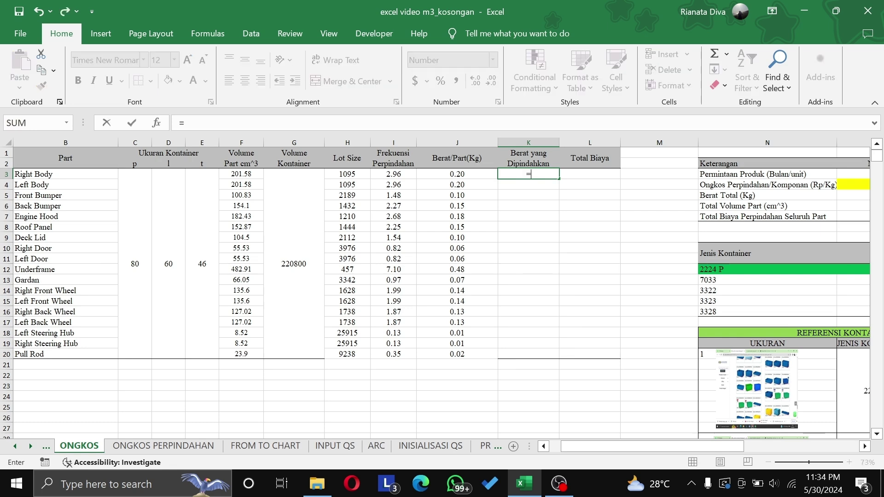
{"action": "left_click", "coordinate": [345, 176]}
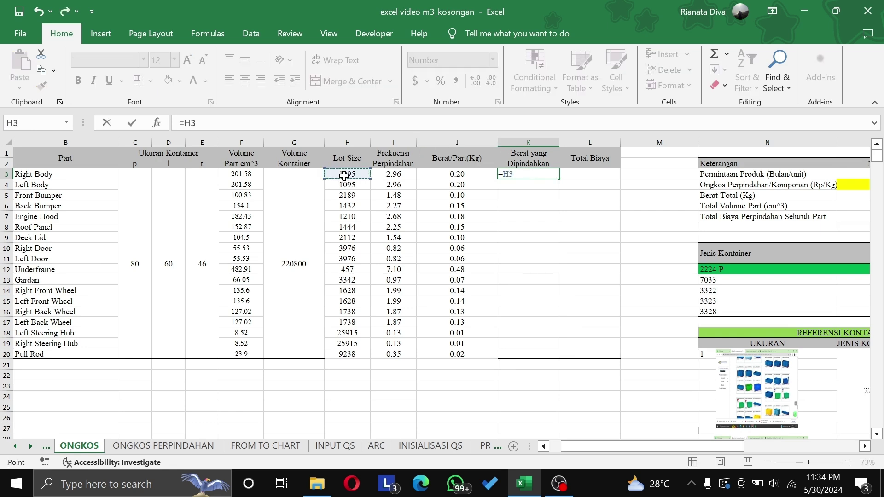
{"action": "type", "text": "*"}
{"action": "left_click", "coordinate": [449, 175]}
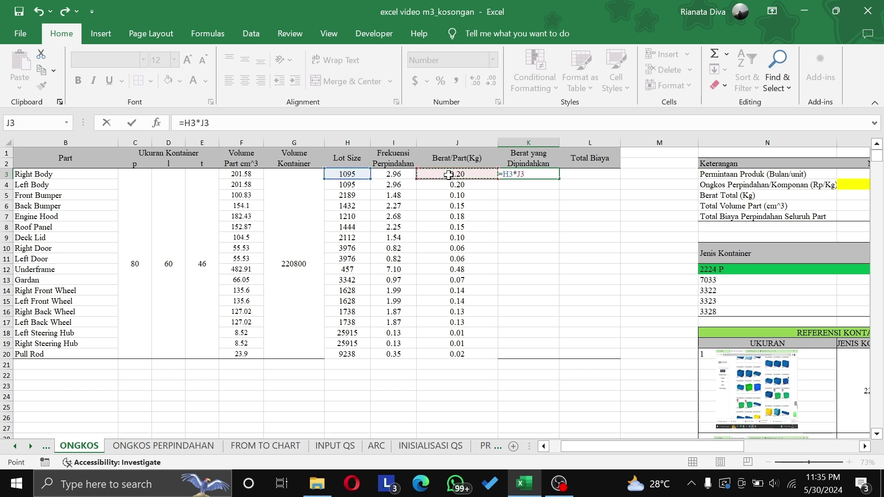
{"action": "key", "text": "Return"}
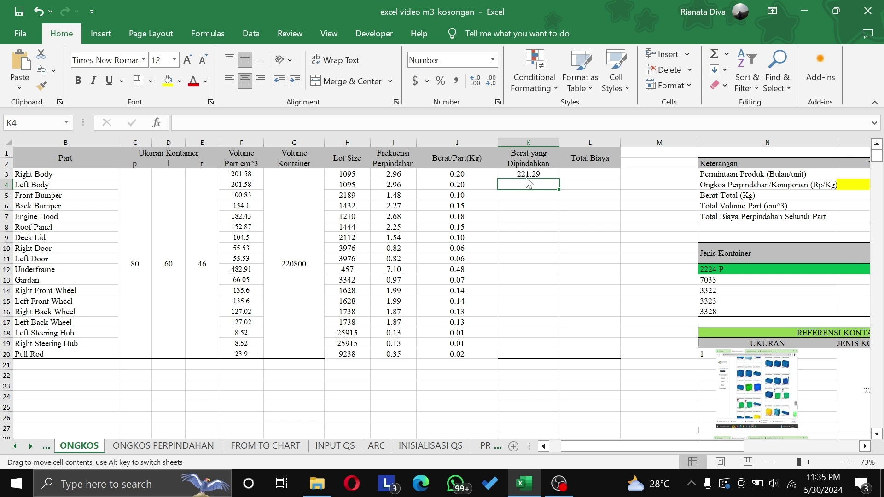
{"action": "left_click", "coordinate": [532, 174]}
{"action": "double_click", "coordinate": [560, 180]}
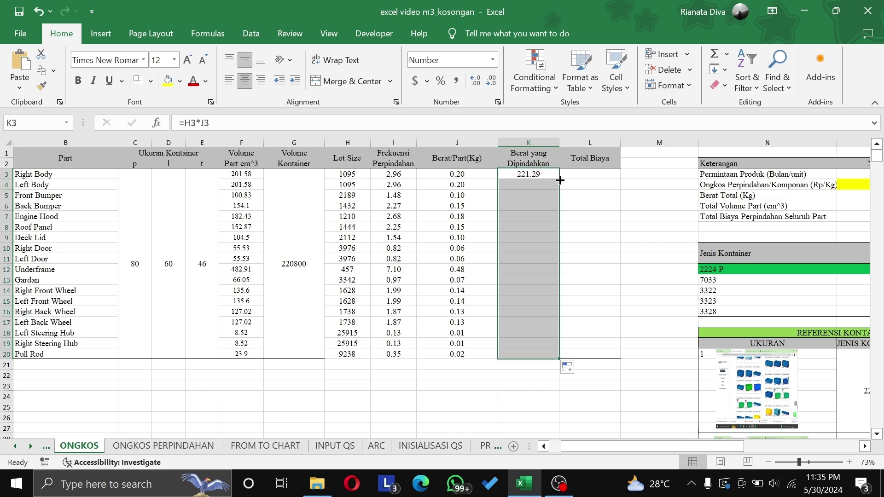
Calculate the Right Body's Total Biaya in L3 with =I3*K3*$O$4 and fill the formula down to L20
{"action": "left_click", "coordinate": [581, 176]}
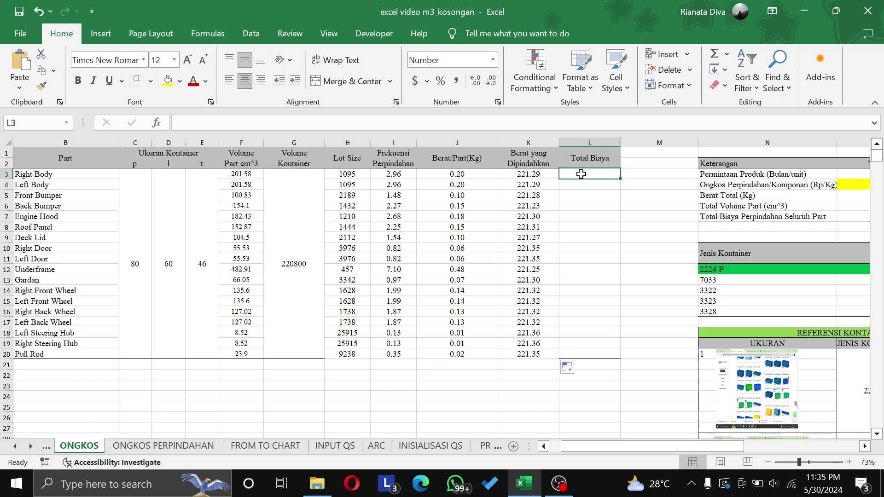
{"action": "type", "text": "="}
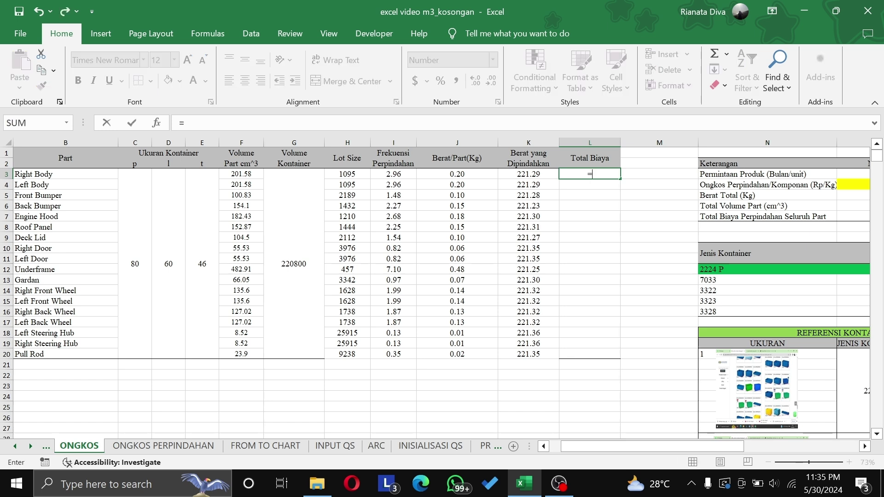
{"action": "left_click", "coordinate": [397, 175]}
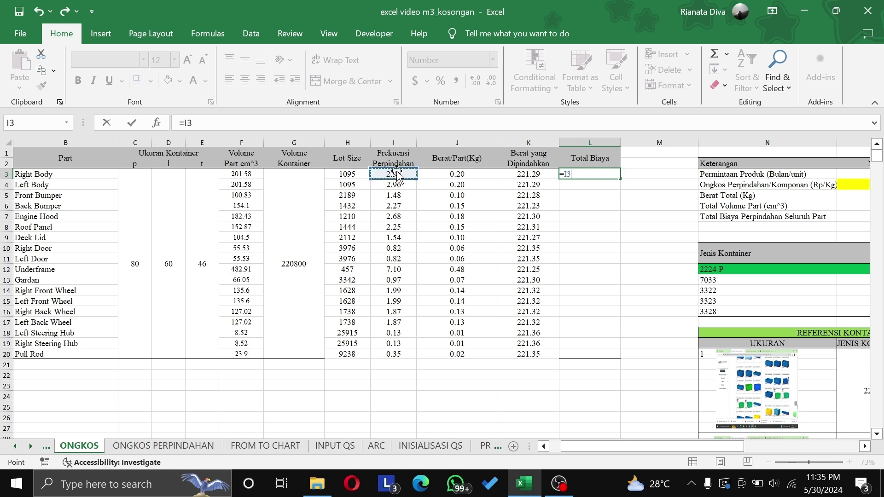
{"action": "type", "text": "*"}
{"action": "left_click", "coordinate": [529, 175]}
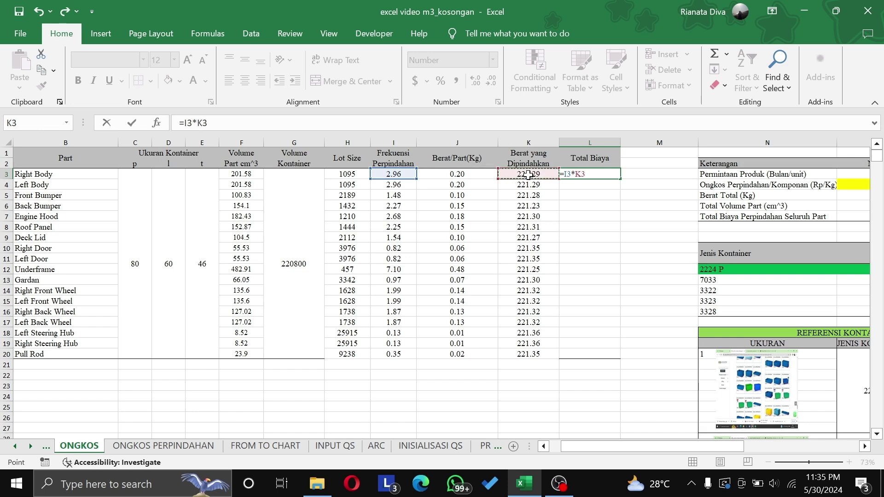
{"action": "type", "text": "*"}
{"action": "scroll", "coordinate": [530, 240], "scroll_direction": "right", "scroll_amount": 1}
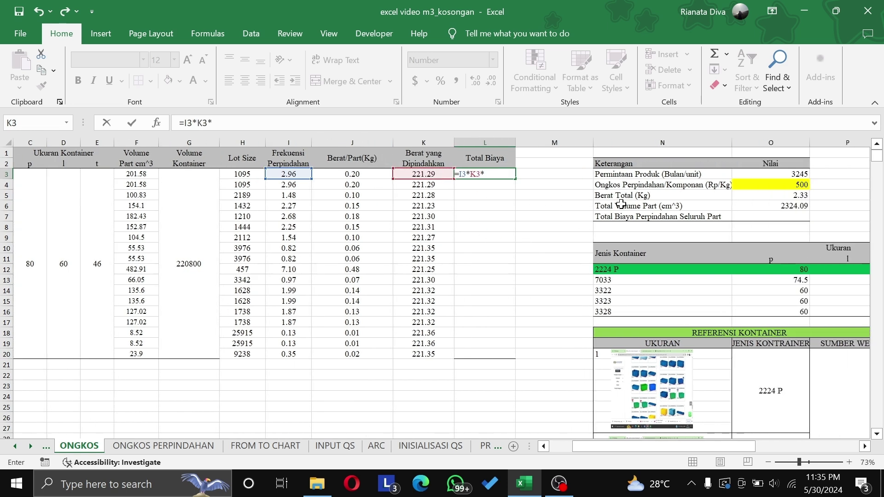
{"action": "left_click", "coordinate": [738, 185]}
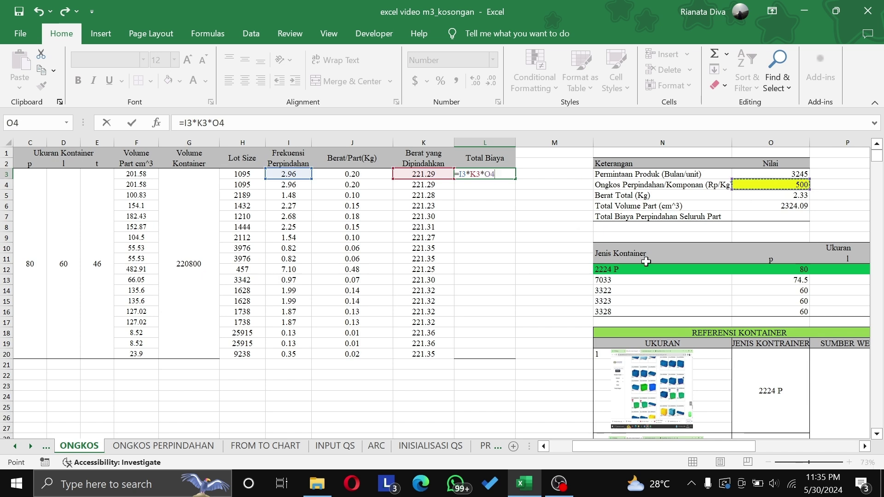
{"action": "key", "text": "F4"}
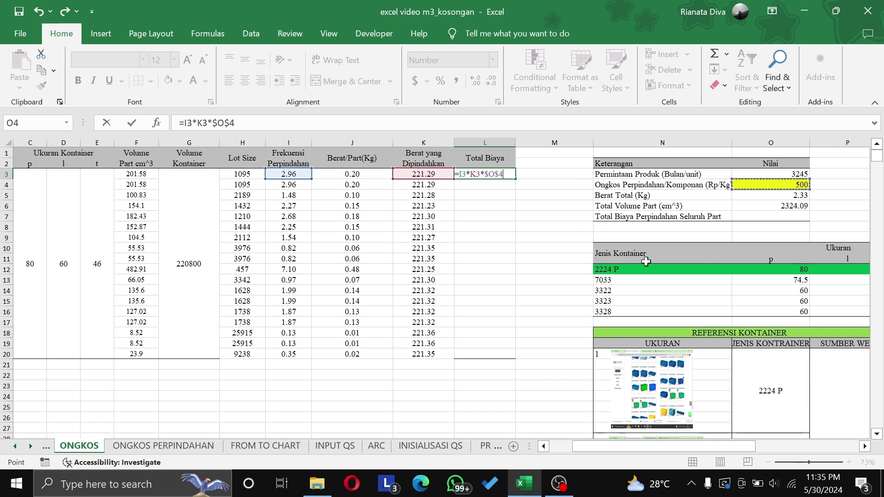
{"action": "key", "text": "Return"}
{"action": "left_click", "coordinate": [509, 174]}
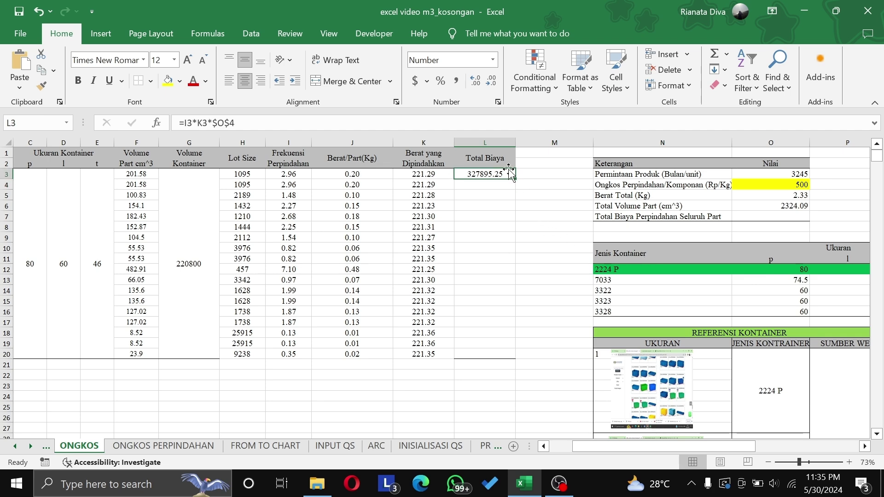
{"action": "double_click", "coordinate": [516, 180]}
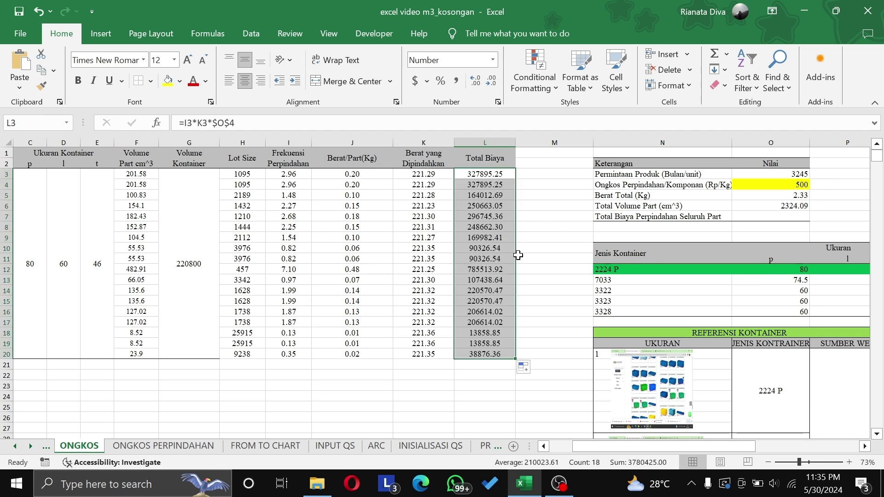
{"action": "scroll", "coordinate": [518, 255], "scroll_direction": "left", "scroll_amount": 2}
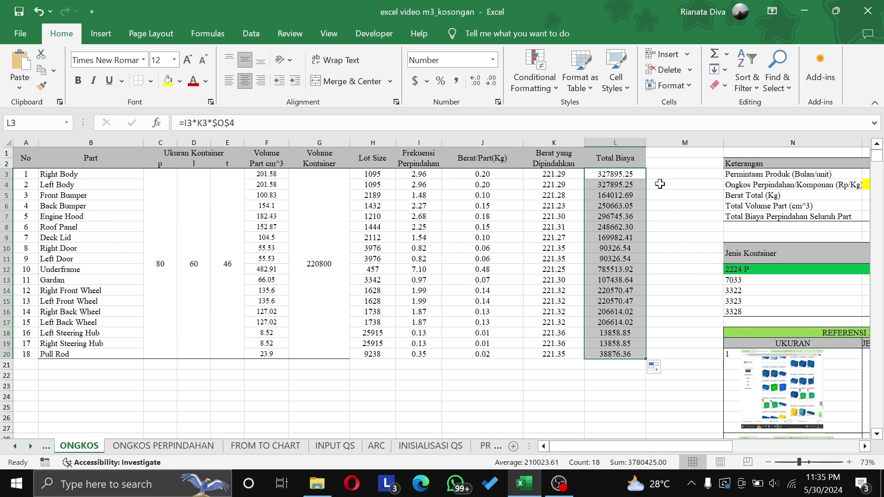
{"action": "left_click", "coordinate": [630, 175]}
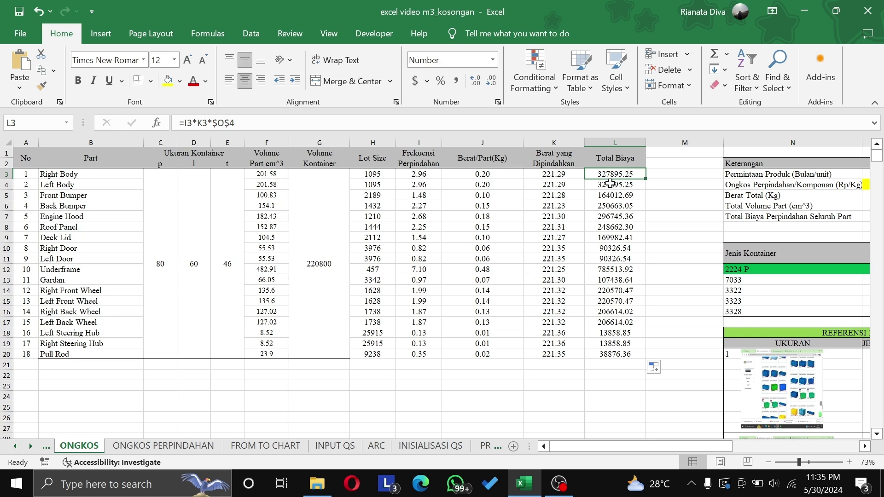
{"action": "left_click", "coordinate": [624, 205]}
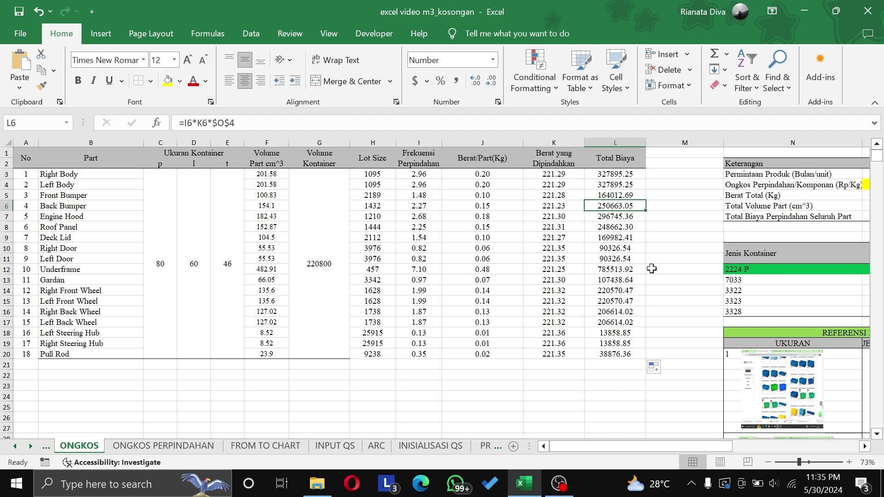
Calculate the Total Biaya Perpindahan Seluruh Part in O7 by summing every part's Total Biaya with =SUM(L3:L20)
{"action": "scroll", "coordinate": [652, 269], "scroll_direction": "right", "scroll_amount": 3}
{"action": "left_click", "coordinate": [714, 217]}
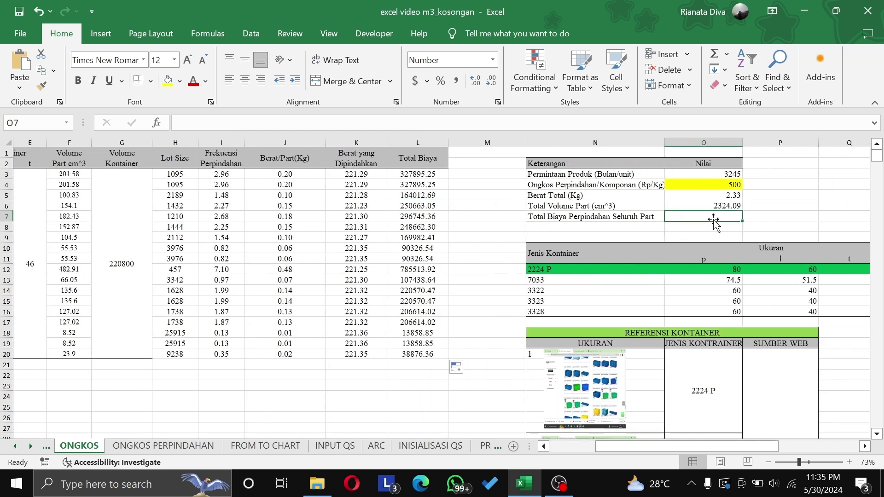
{"action": "type", "text": "=sum"}
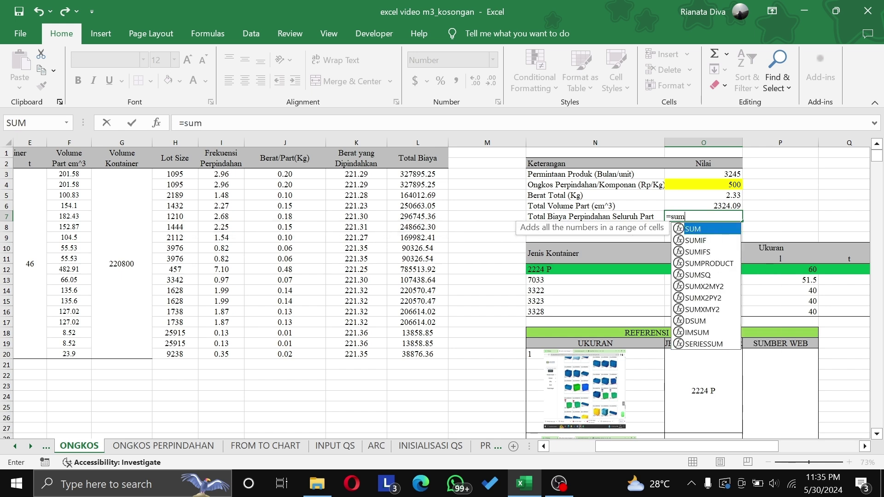
{"action": "key", "text": "Tab"}
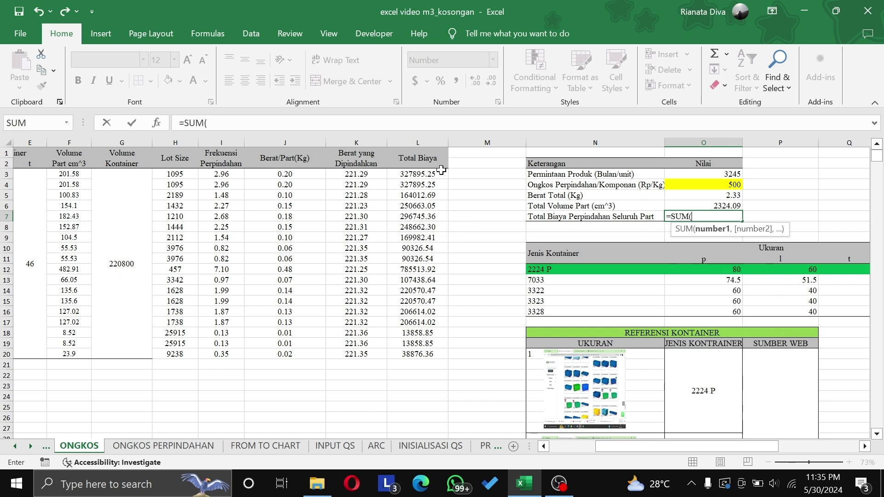
{"action": "left_click_drag", "start_coordinate": [434, 172], "coordinate": [420, 362]}
{"action": "key", "text": "Return"}
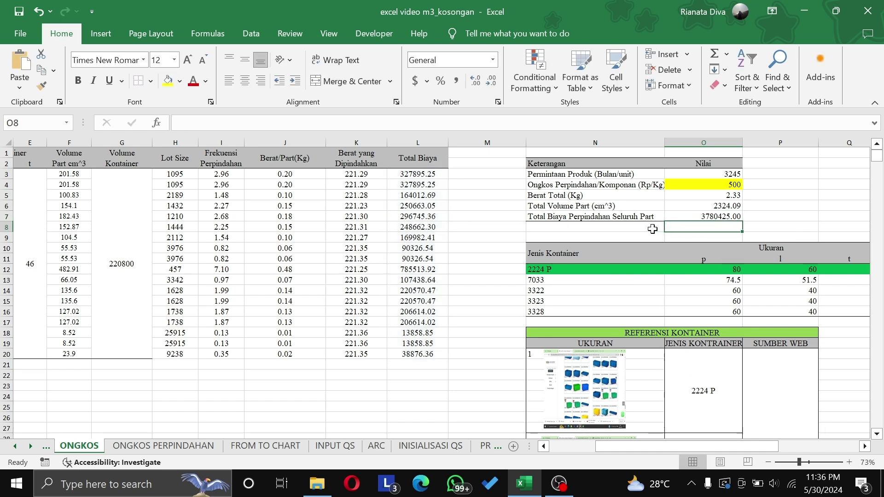
{"action": "left_click", "coordinate": [690, 219]}
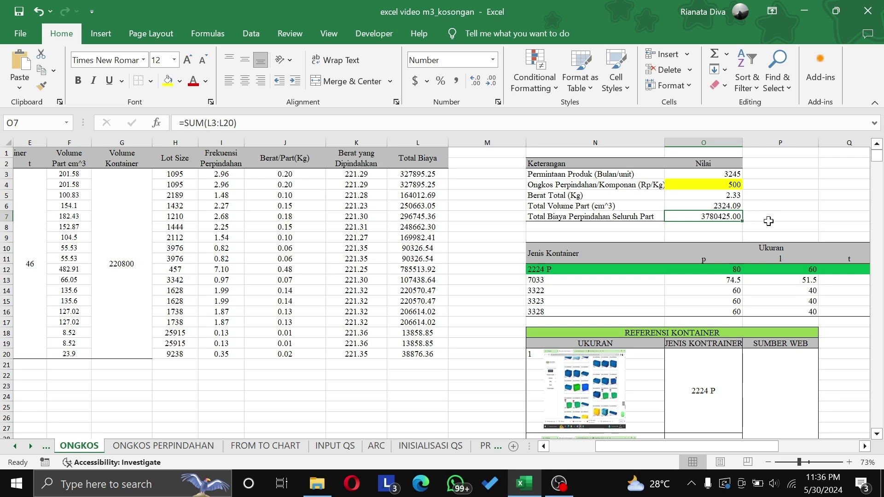
Calculate the Kapasitas p value in X12 with =O12/S12 and fill the formula across to Z12 for l and t
{"action": "scroll", "coordinate": [725, 235], "scroll_direction": "right", "scroll_amount": 3}
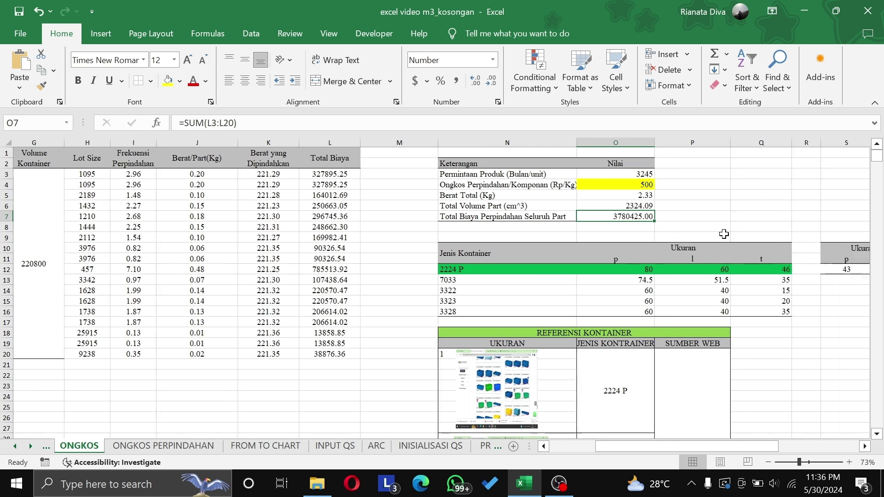
{"action": "scroll", "coordinate": [725, 235], "scroll_direction": "right", "scroll_amount": 3}
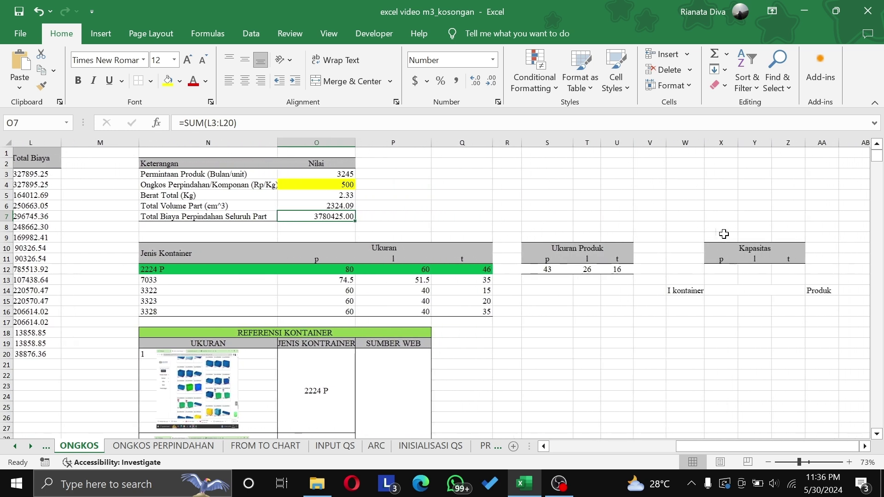
{"action": "scroll", "coordinate": [725, 234], "scroll_direction": "right", "scroll_amount": 1}
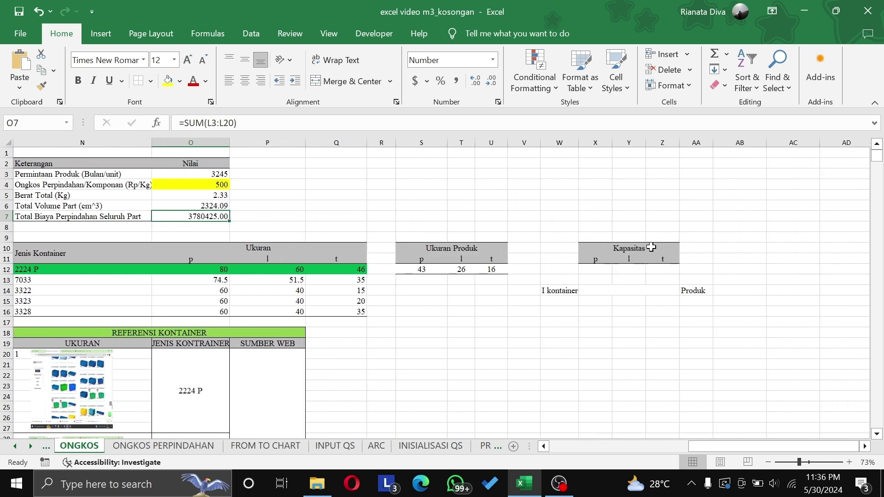
{"action": "left_click", "coordinate": [651, 247]}
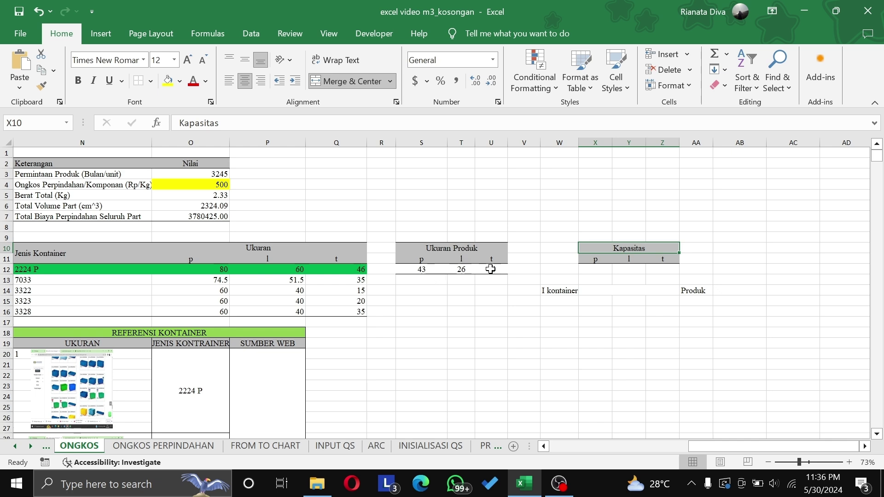
{"action": "left_click", "coordinate": [595, 271]}
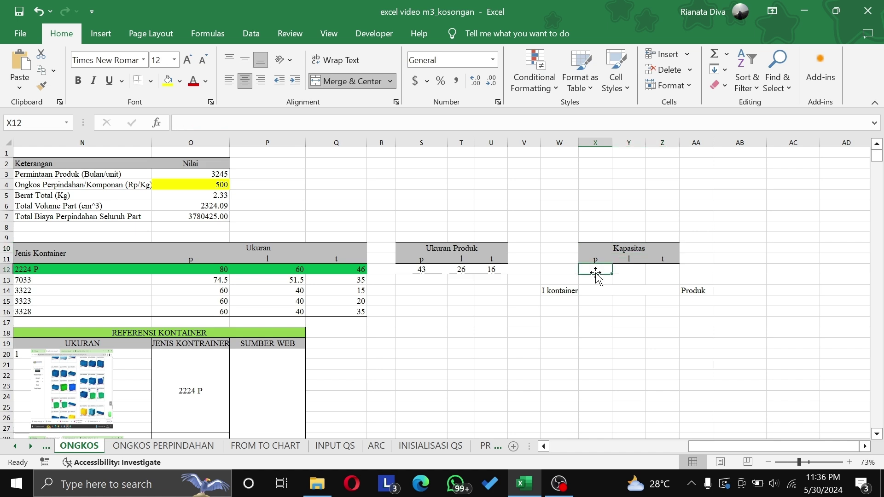
{"action": "type", "text": "="}
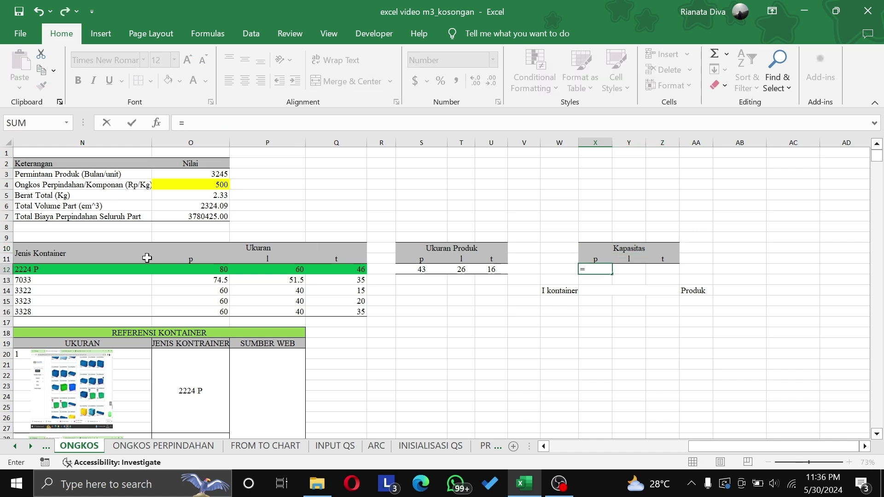
{"action": "left_click", "coordinate": [183, 270]}
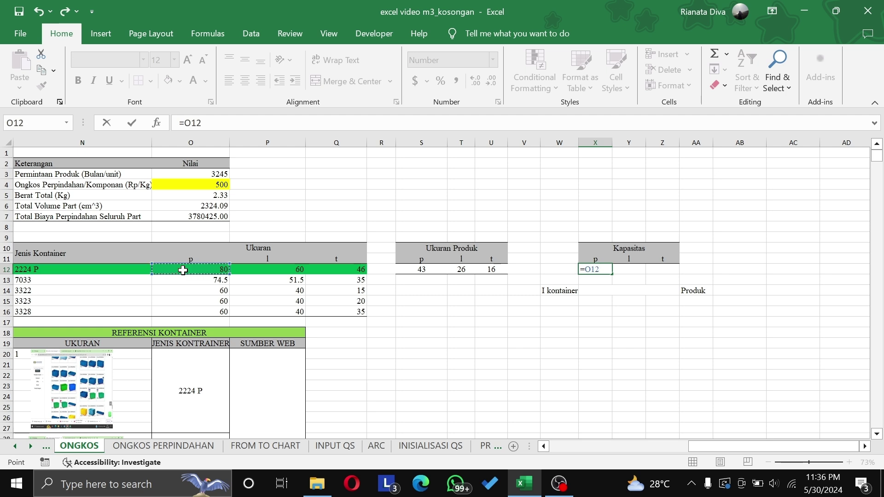
{"action": "type", "text": "/"}
{"action": "left_click", "coordinate": [431, 271]}
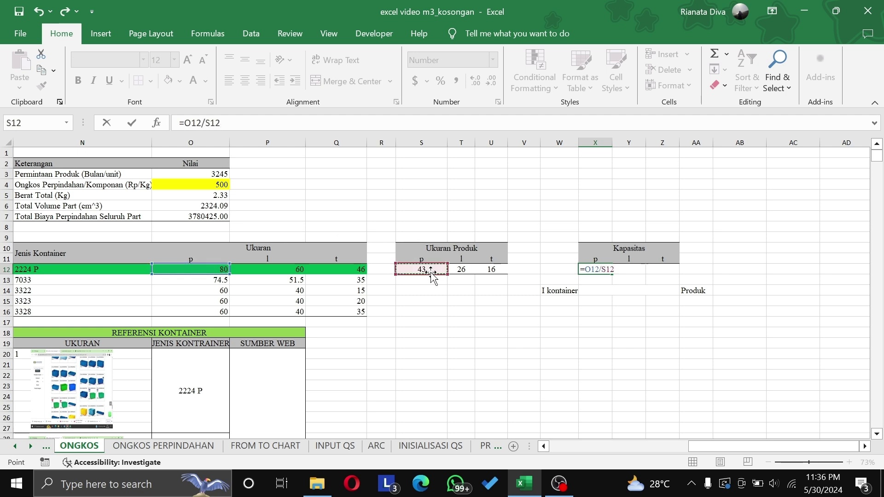
{"action": "key", "text": "Return"}
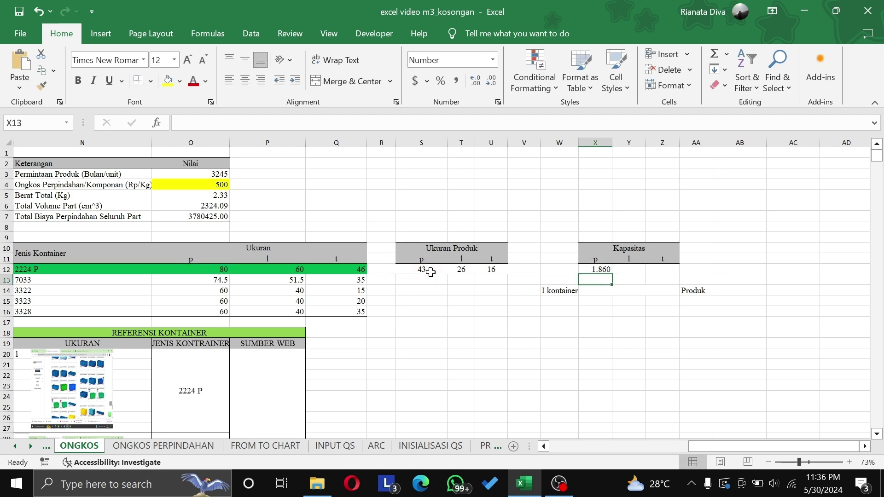
{"action": "left_click", "coordinate": [614, 270]}
{"action": "left_click_drag", "start_coordinate": [612, 274], "coordinate": [673, 274]}
Round the Kapasitas p value down to a whole number in X13 with =ROUNDDOWN(X12,0) and fill the formula across to Z13
{"action": "left_click", "coordinate": [595, 280]}
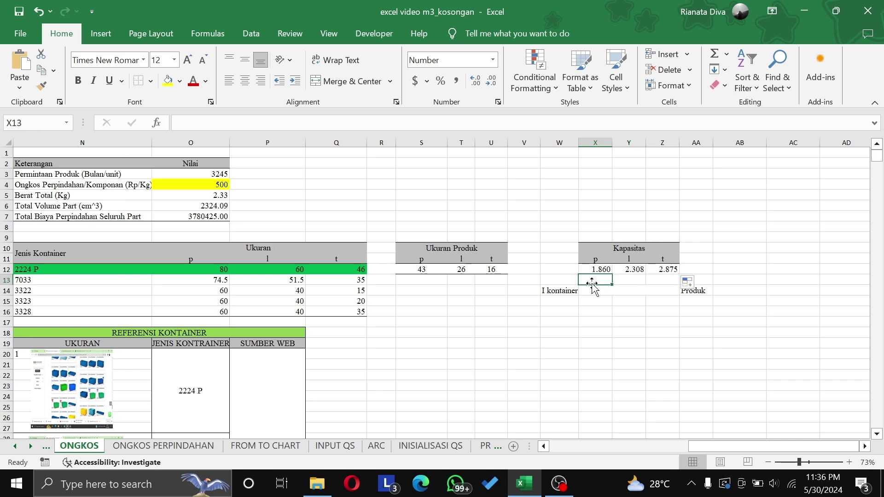
{"action": "type", "text": "="}
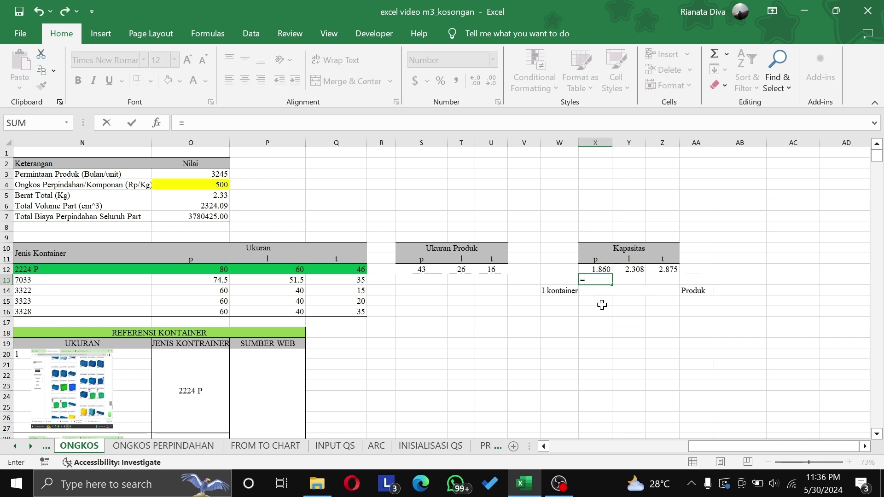
{"action": "type", "text": "ro"}
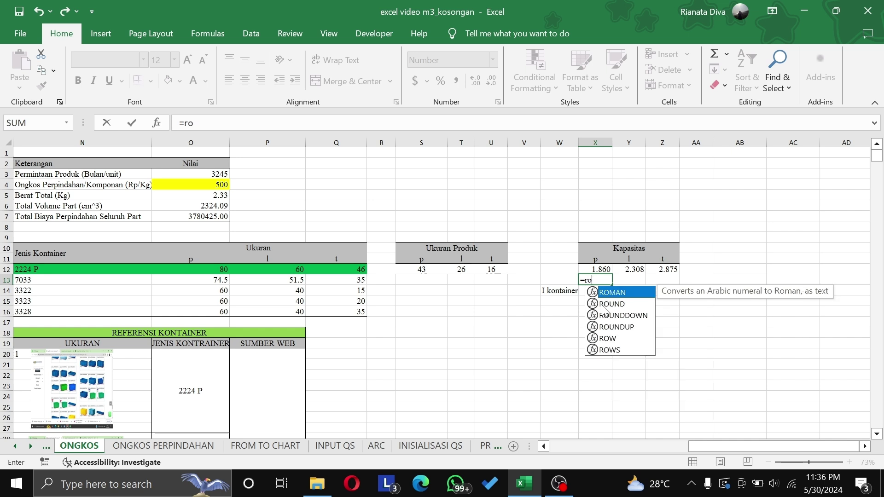
{"action": "type", "text": "und"}
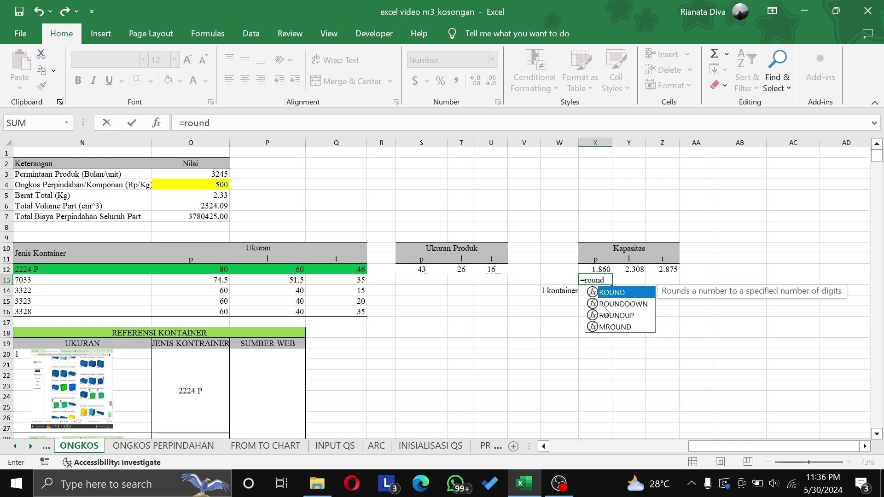
{"action": "double_click", "coordinate": [611, 305]}
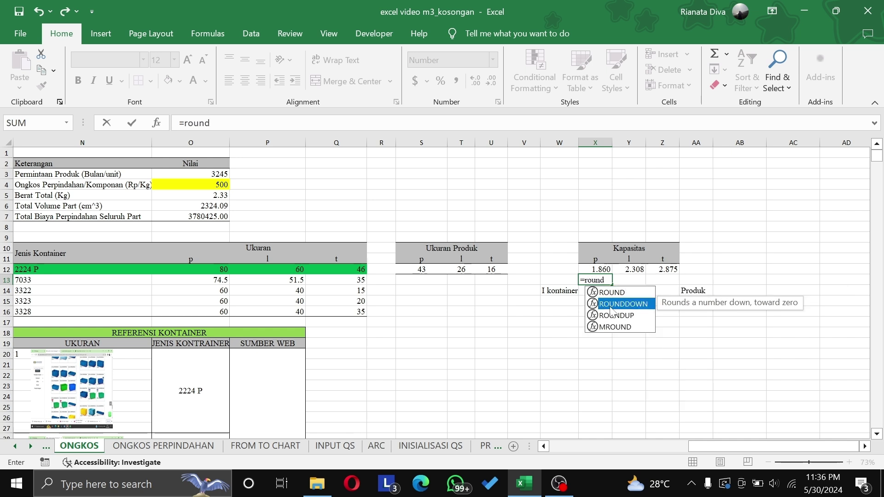
{"action": "left_click", "coordinate": [607, 268]}
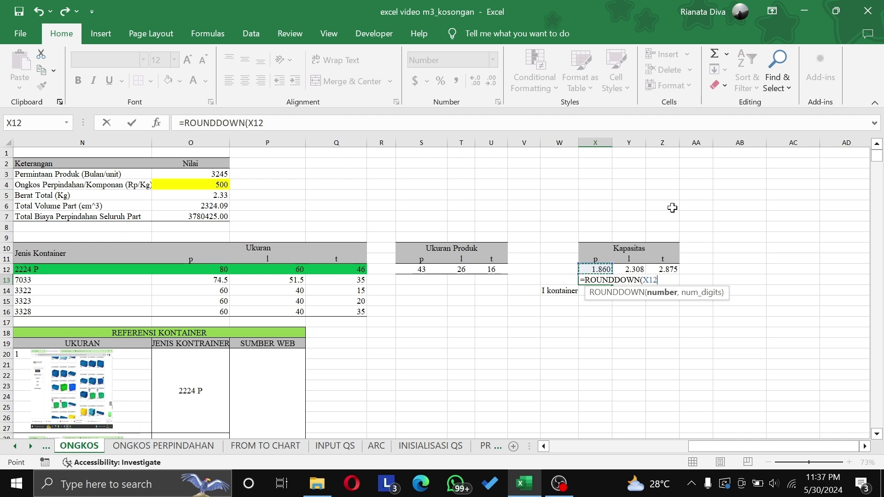
{"action": "type", "text": ","}
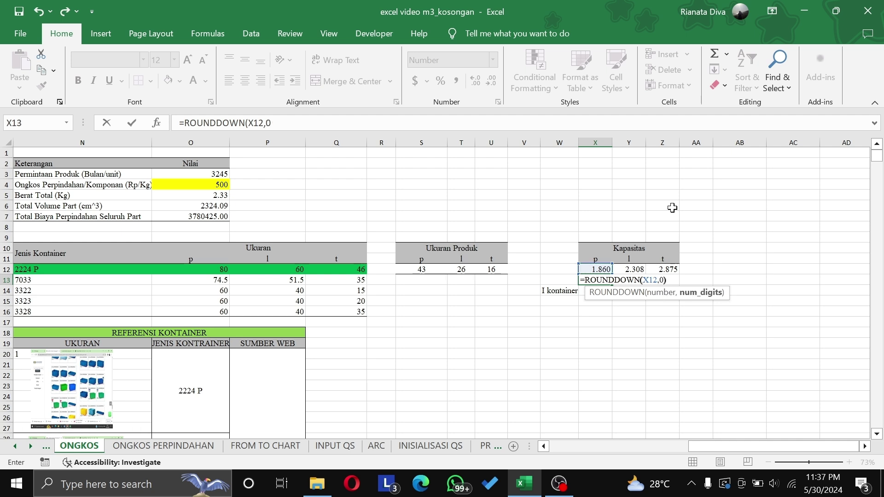
{"action": "type", "text": "0"}
{"action": "key", "text": "Return"}
{"action": "left_click", "coordinate": [600, 280]}
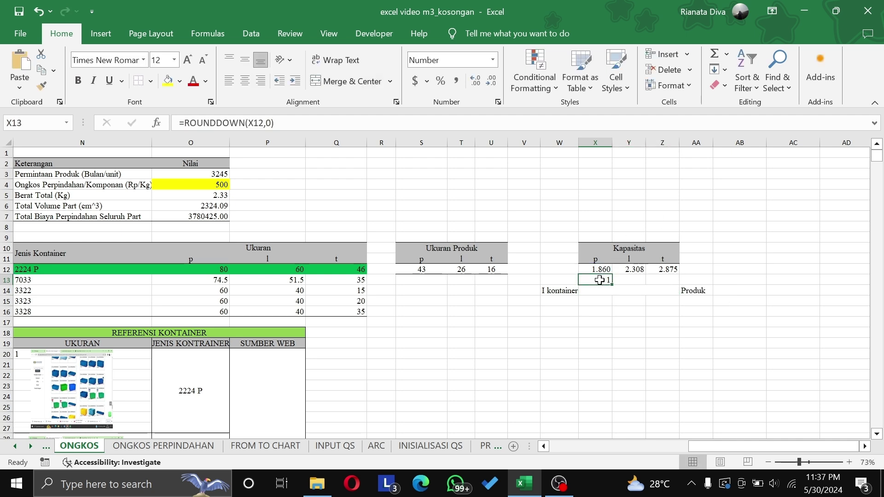
{"action": "left_click_drag", "start_coordinate": [611, 285], "coordinate": [667, 285]}
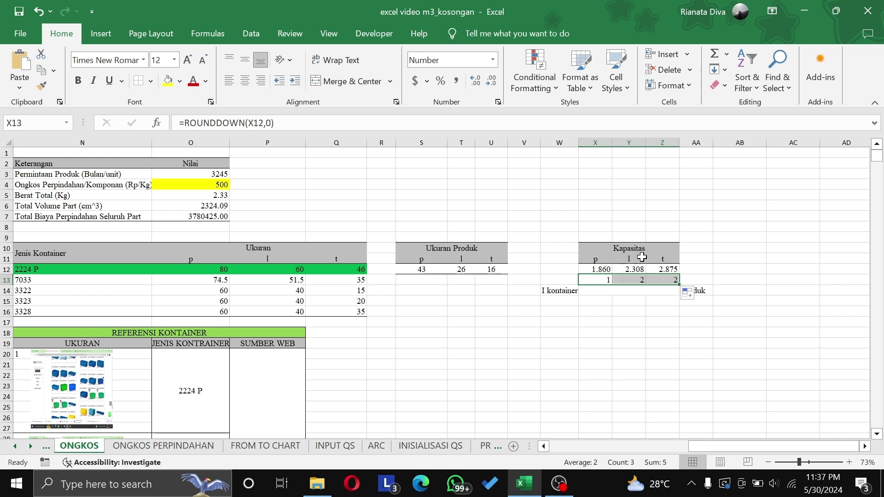
Calculate the number of products per container in the merged cell X14 with =X13*Y13*Z13
{"action": "left_click", "coordinate": [602, 282]}
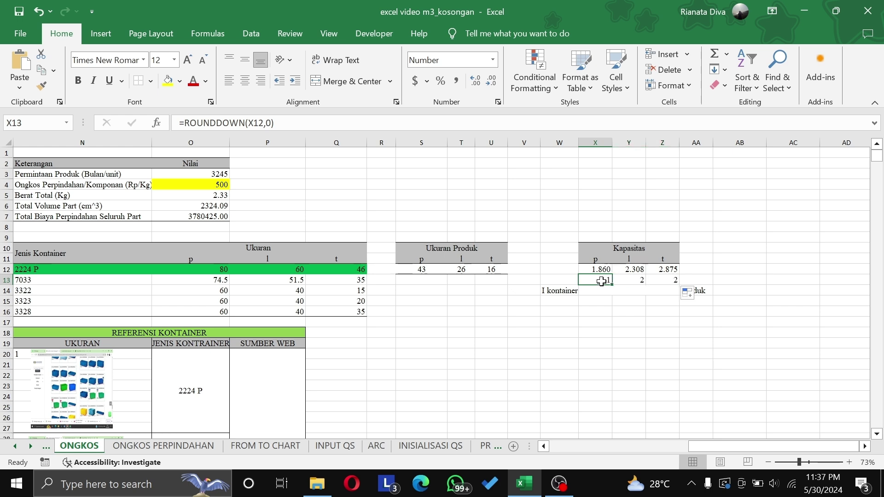
{"action": "left_click", "coordinate": [661, 281]}
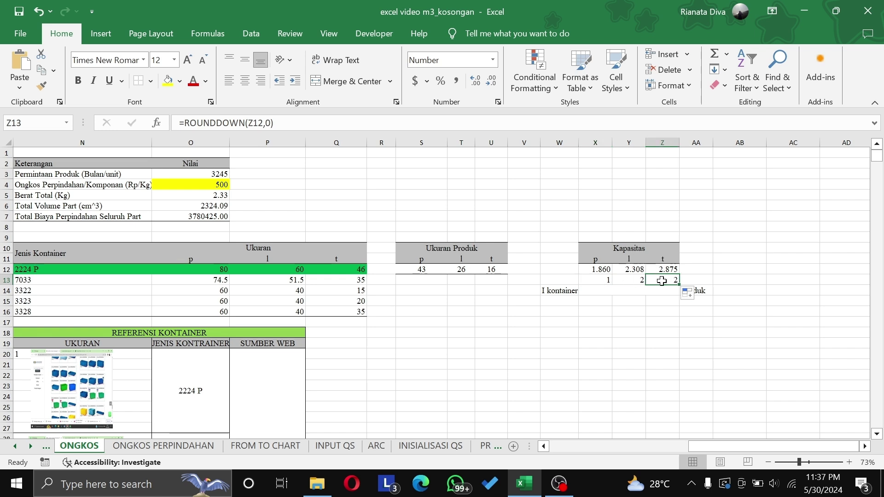
{"action": "left_click", "coordinate": [609, 298]}
{"action": "left_click", "coordinate": [615, 289]}
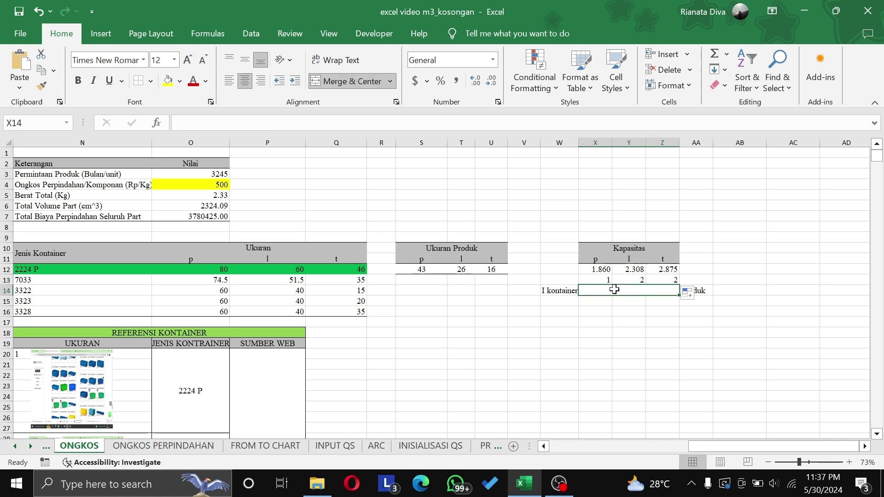
{"action": "type", "text": "="}
{"action": "left_click", "coordinate": [604, 281]}
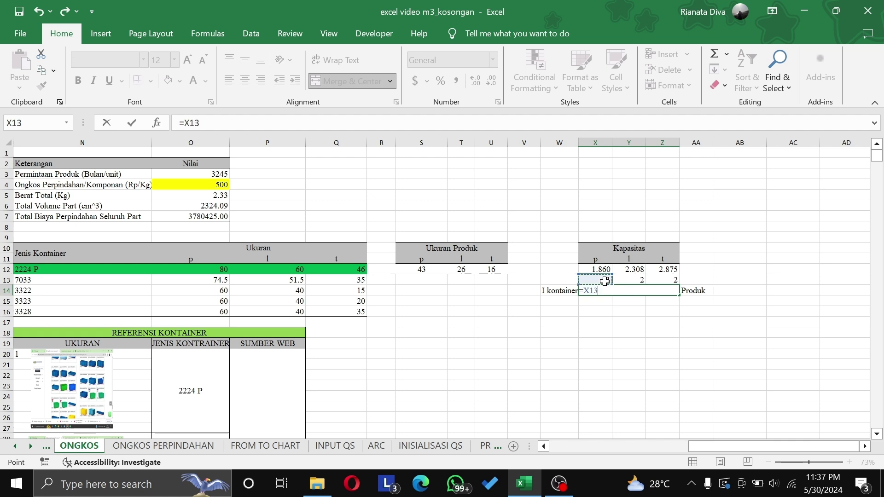
{"action": "type", "text": "*"}
{"action": "left_click", "coordinate": [633, 280]}
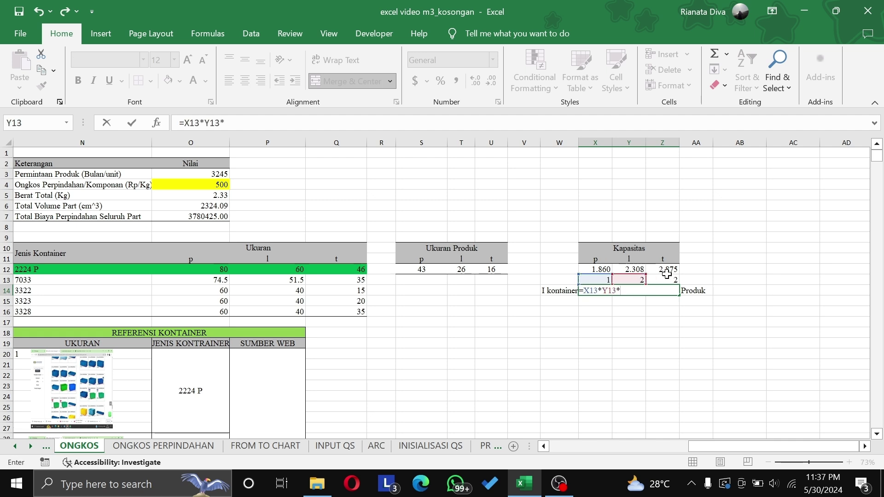
{"action": "left_click", "coordinate": [667, 278]}
{"action": "key", "text": "Return"}
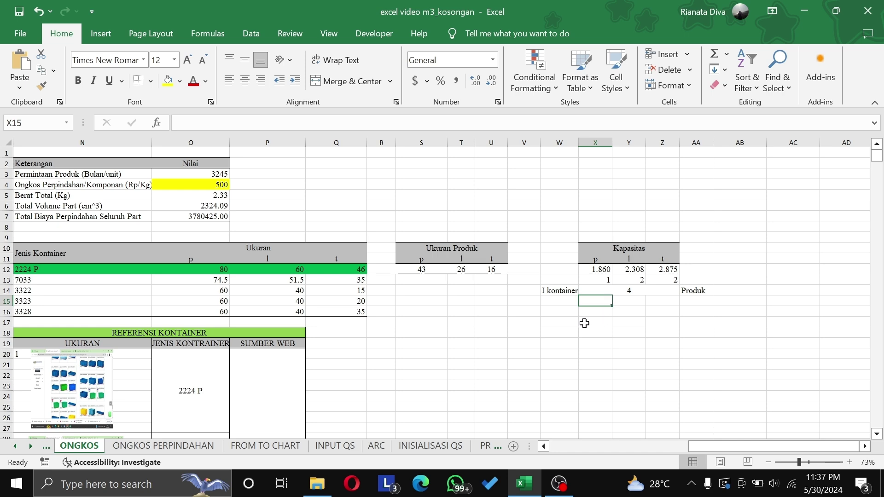
Review the ONGKOS cost table, the ONGKOS PERPINDAHAN sheet's layout and the movements between work stations on the MPPC sheet
{"action": "scroll", "coordinate": [585, 324], "scroll_direction": "down", "scroll_amount": 2}
{"action": "scroll", "coordinate": [585, 323], "scroll_direction": "left", "scroll_amount": 1}
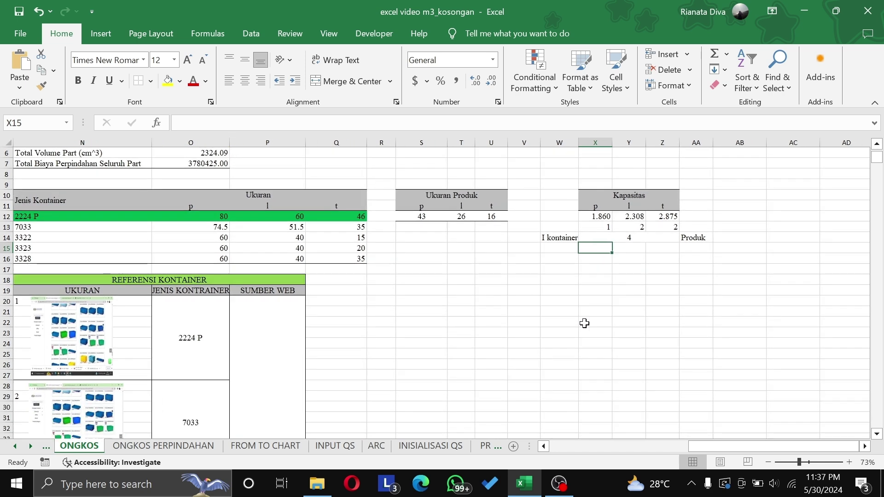
{"action": "scroll", "coordinate": [585, 324], "scroll_direction": "left", "scroll_amount": 5}
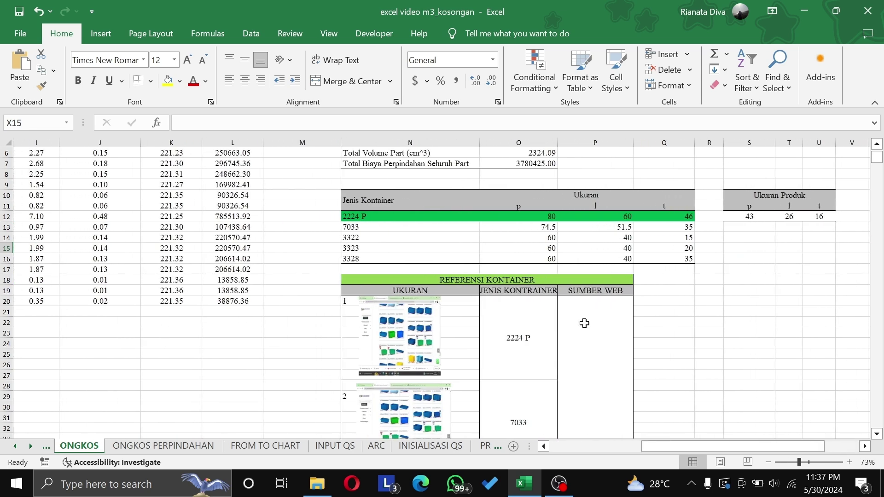
{"action": "scroll", "coordinate": [584, 323], "scroll_direction": "up", "scroll_amount": 2}
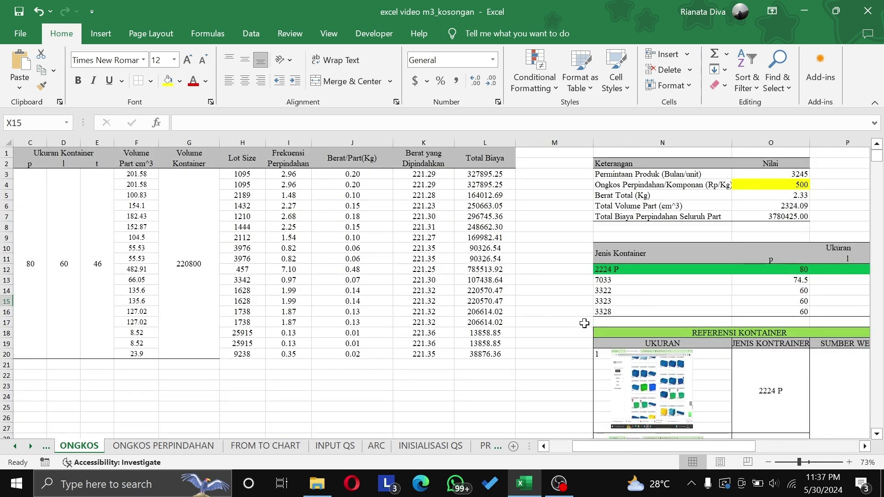
{"action": "scroll", "coordinate": [249, 426], "scroll_direction": "left", "scroll_amount": 1}
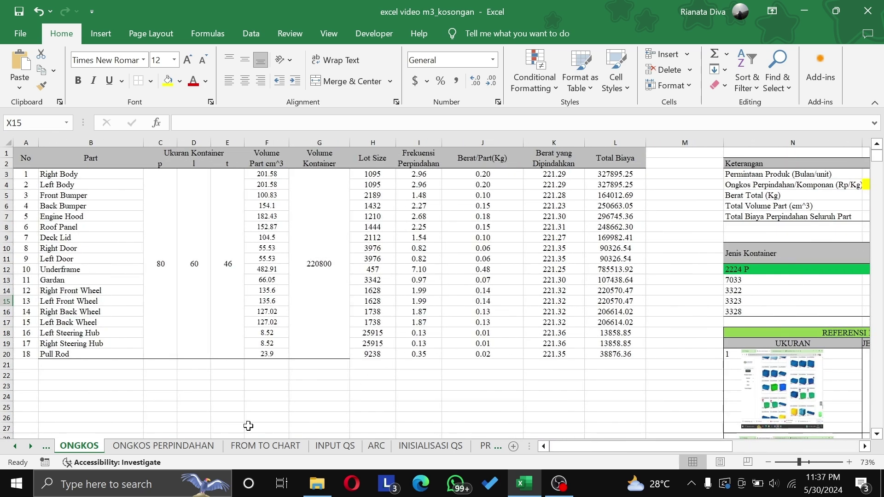
{"action": "left_click", "coordinate": [157, 446]}
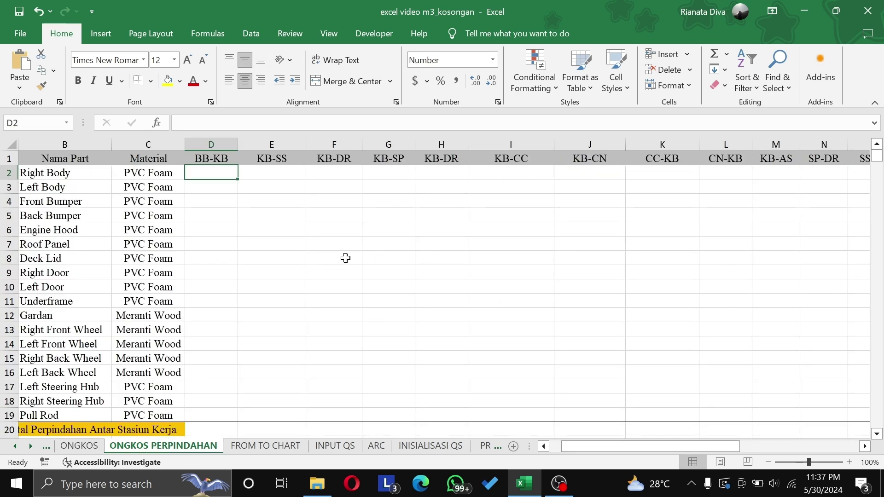
{"action": "scroll", "coordinate": [346, 258], "scroll_direction": "down", "scroll_amount": 1, "text": "ctrl"}
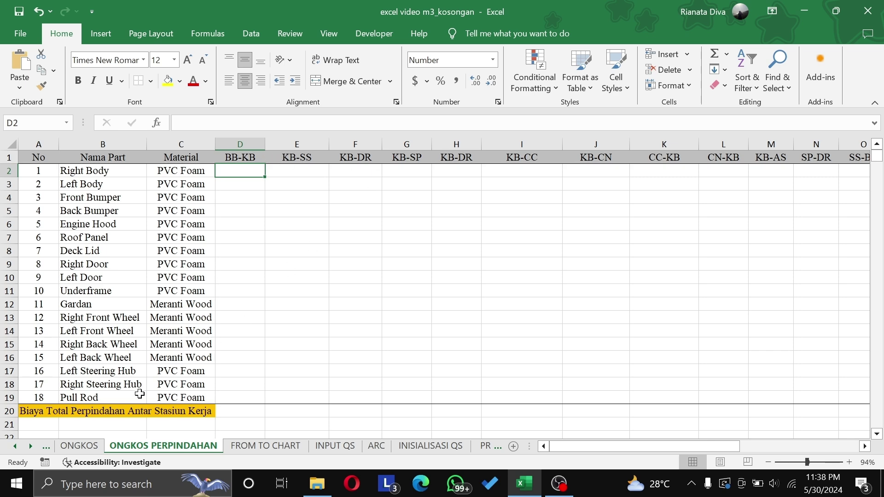
{"action": "left_click", "coordinate": [47, 447]}
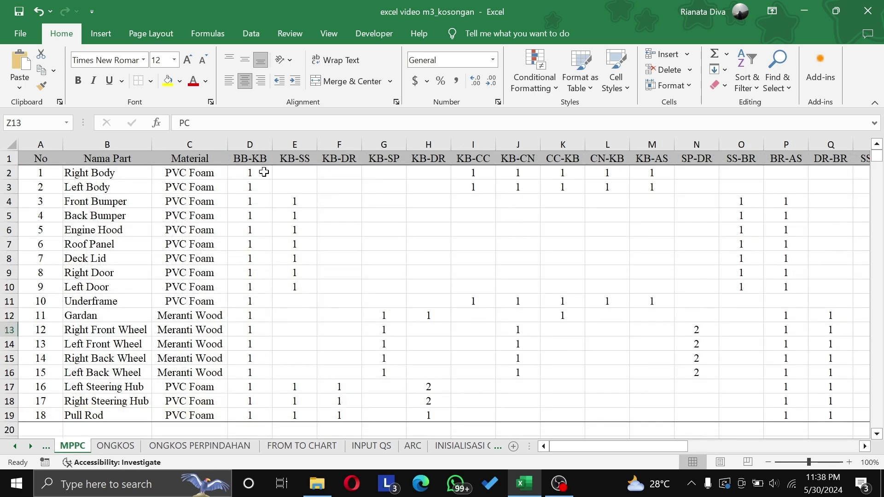
Begin an IF formula in D2 of the ONGKOS PERPINDAHAN sheet with the logical test MPPC!D2>0
{"action": "left_click", "coordinate": [187, 446]}
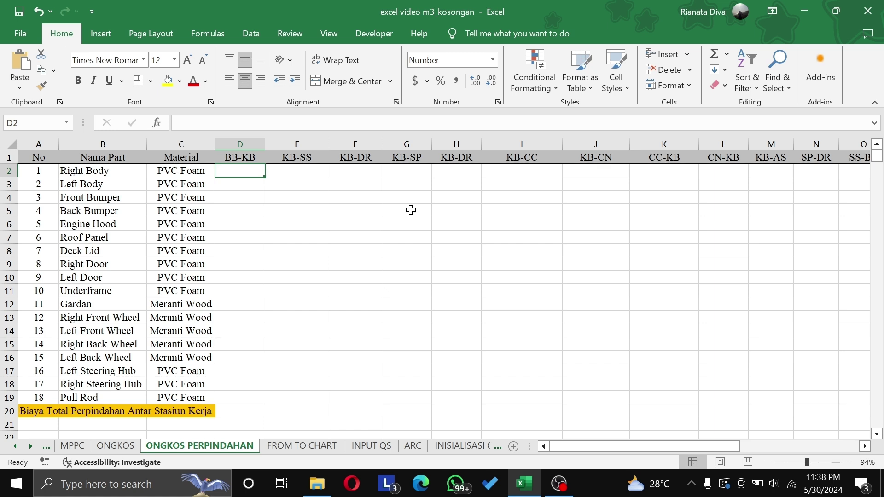
{"action": "type", "text": "="}
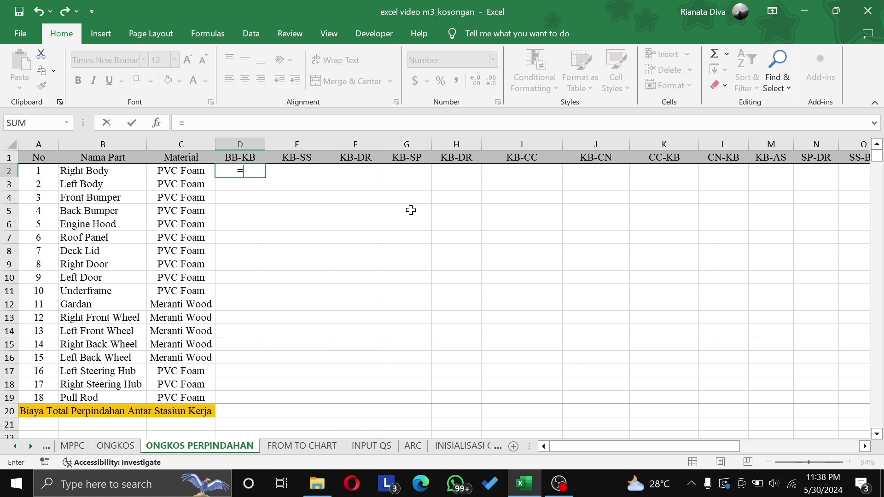
{"action": "type", "text": "i"}
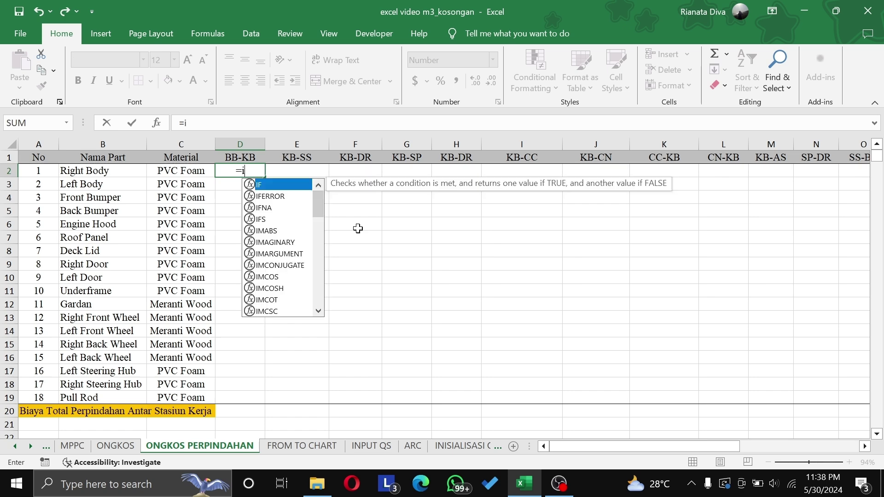
{"action": "type", "text": "f"}
{"action": "key", "text": "Tab"}
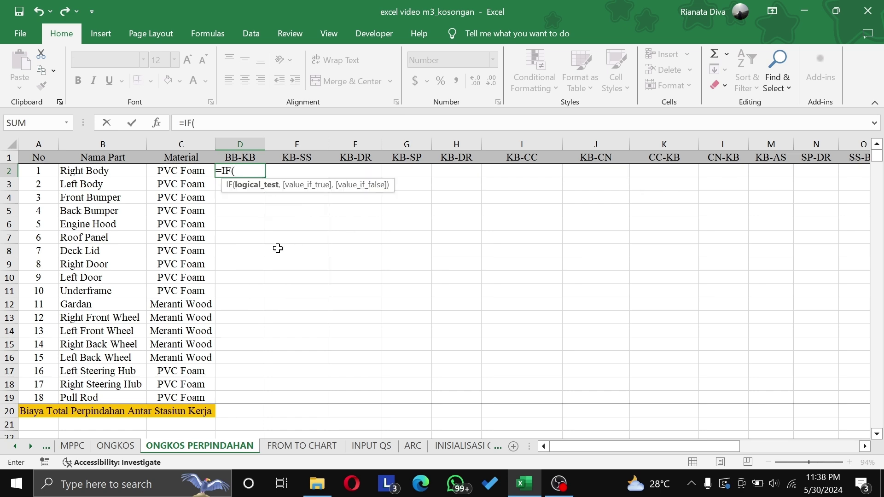
{"action": "left_click", "coordinate": [74, 446]}
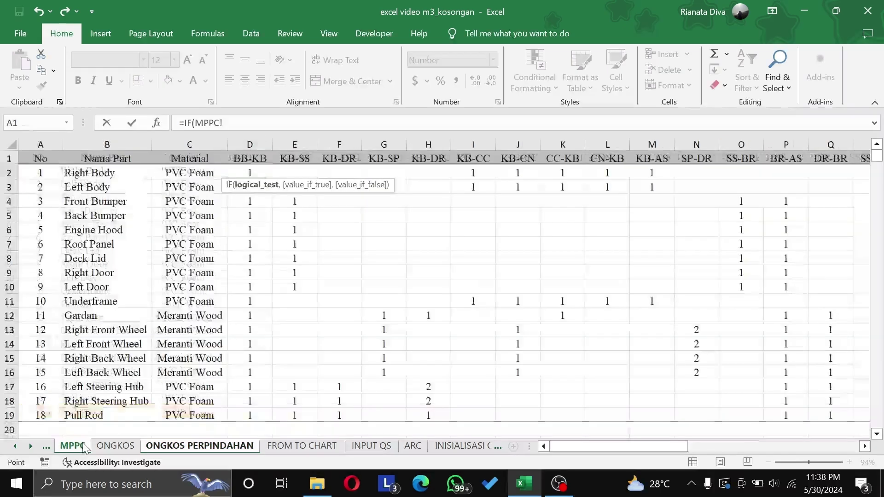
{"action": "left_click", "coordinate": [252, 171]}
{"action": "left_click", "coordinate": [236, 123]}
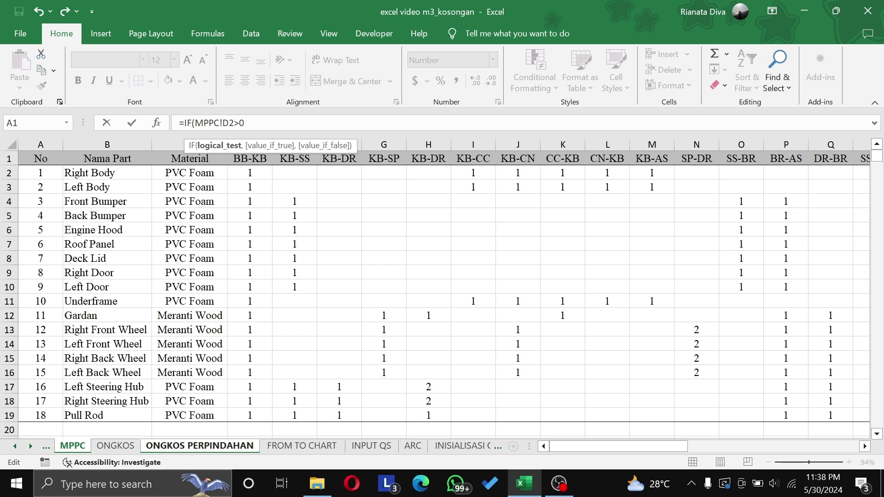
{"action": "type", "text": ","}
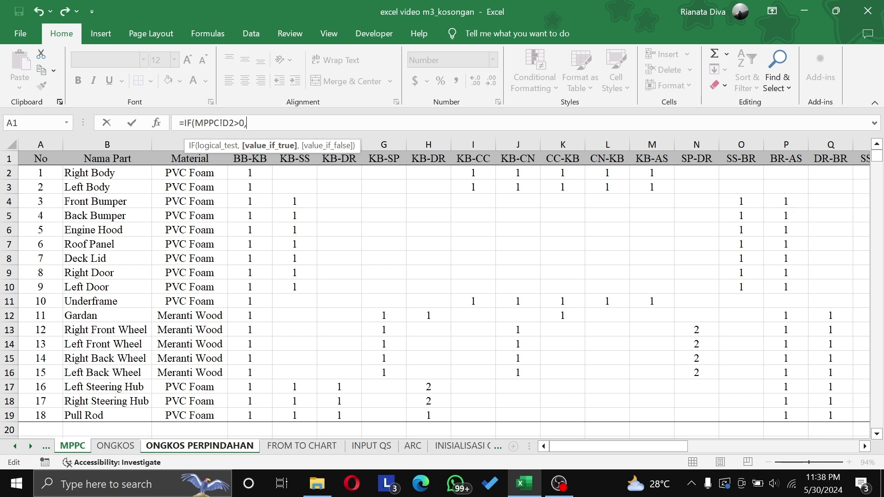
Complete the D2 formula with MPPC!D2*ONGKOS!$L3 as the true value and 0 as the false value
{"action": "left_click", "coordinate": [261, 175]}
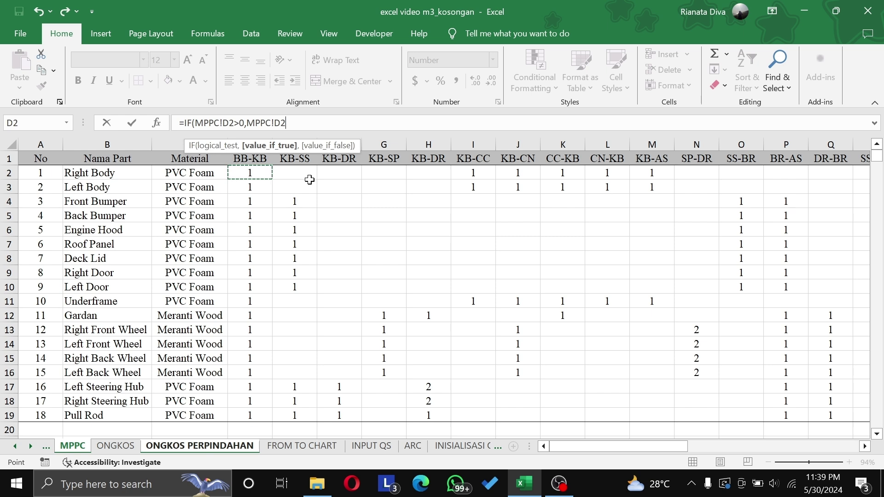
{"action": "type", "text": "*"}
{"action": "left_click", "coordinate": [124, 447]}
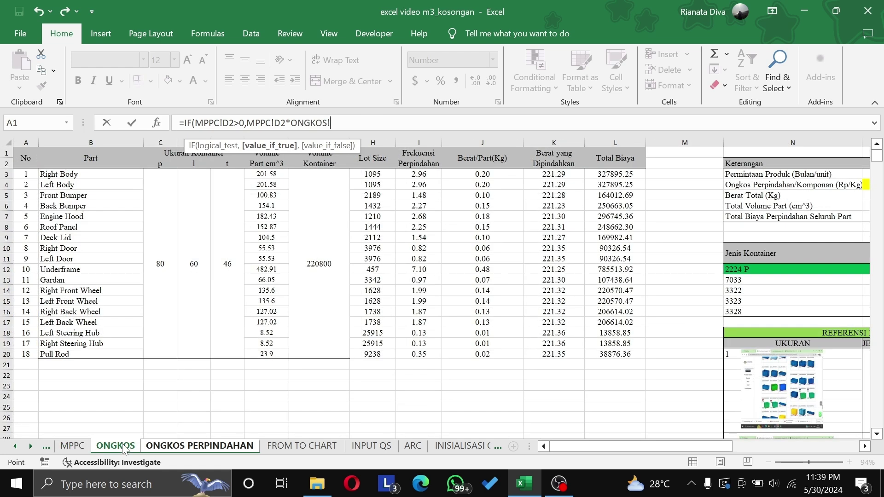
{"action": "left_click", "coordinate": [606, 175]}
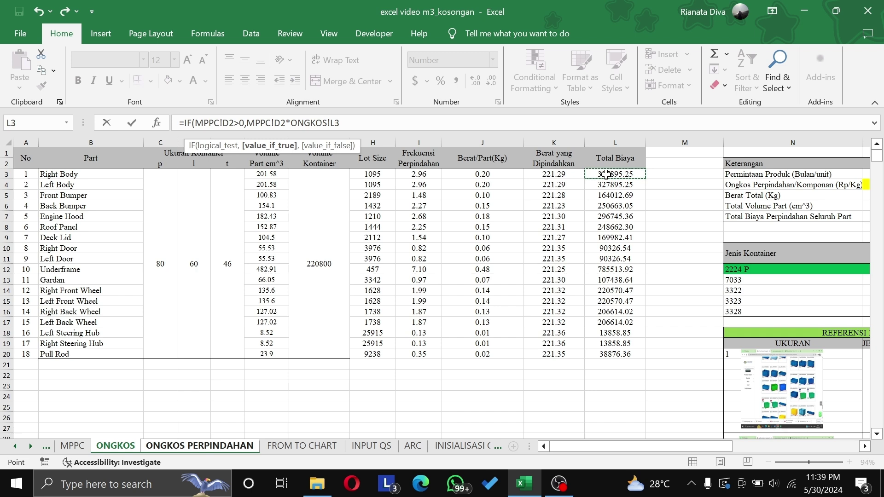
{"action": "key", "text": "F4"}
{"action": "key", "text": "F4"}
{"action": "type", "text": ","}
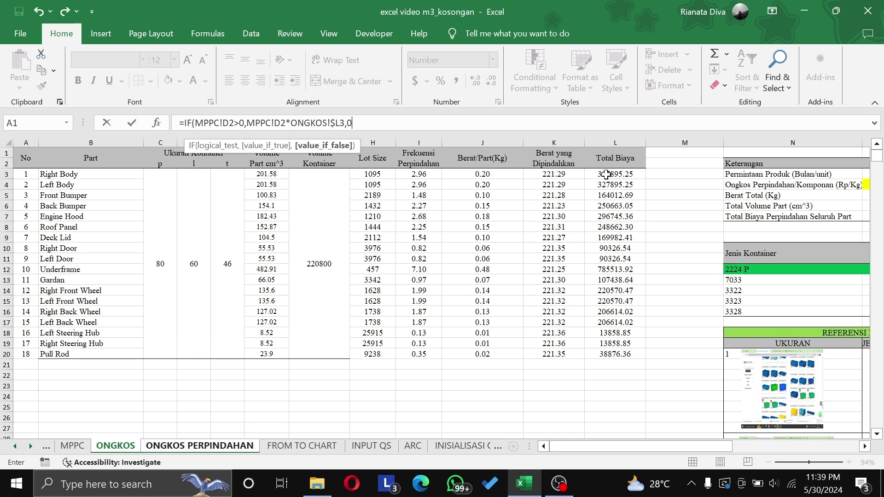
{"action": "type", "text": "0)"}
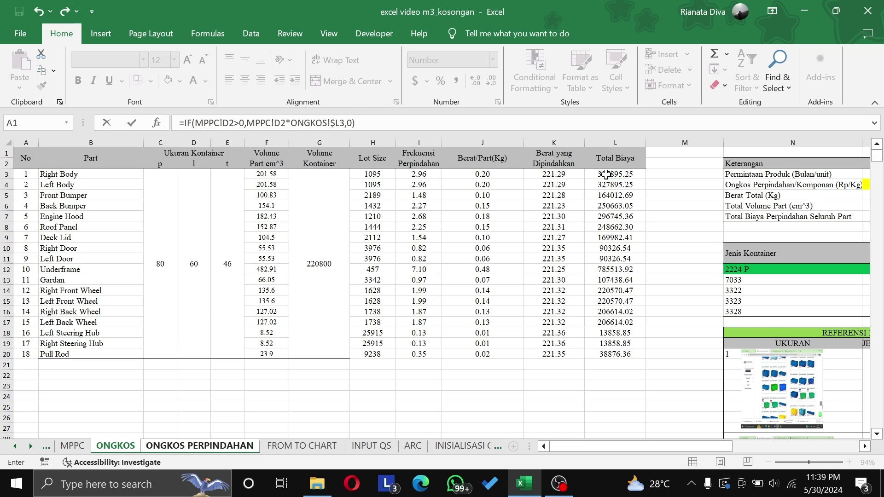
{"action": "key", "text": "Return"}
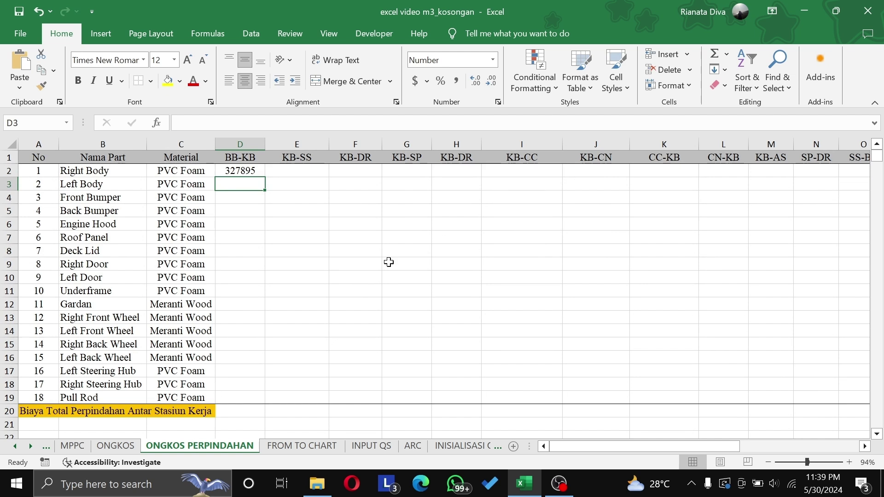
Review the formula in D2 against its source cells, D2 on the MPPC sheet and L3 on the ONGKOS sheet
{"action": "left_click", "coordinate": [245, 171]}
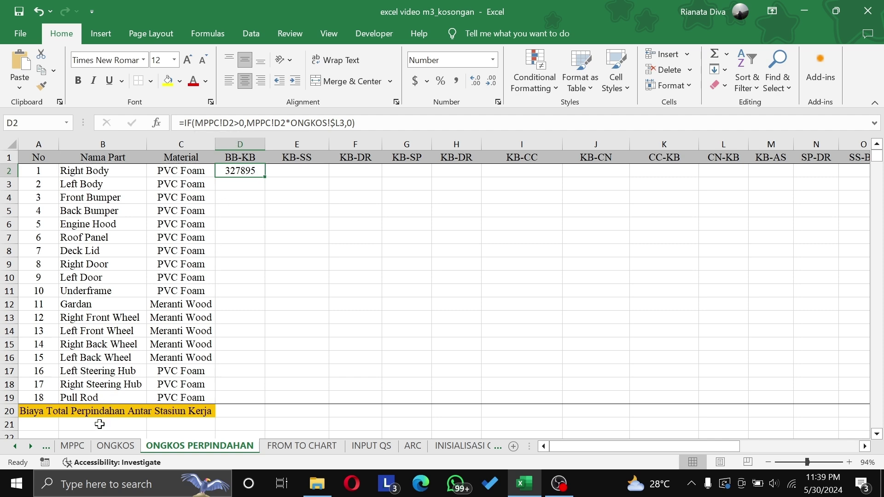
{"action": "left_click", "coordinate": [73, 446]}
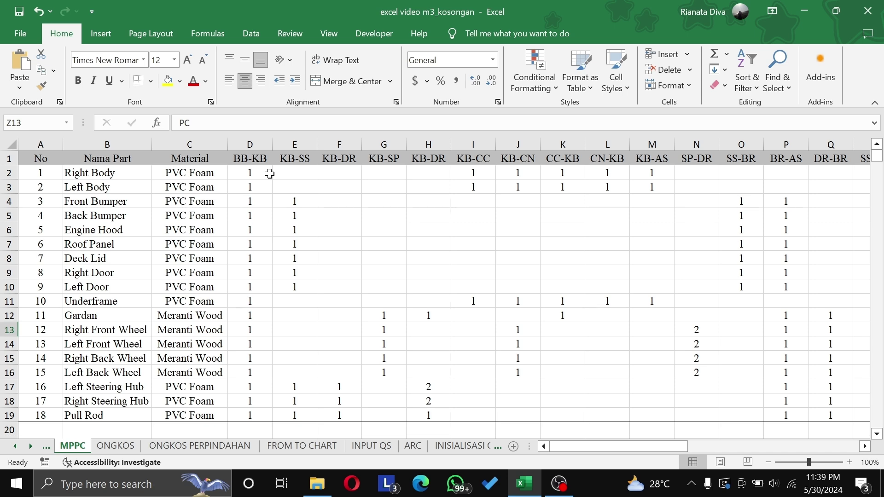
{"action": "left_click", "coordinate": [204, 447]}
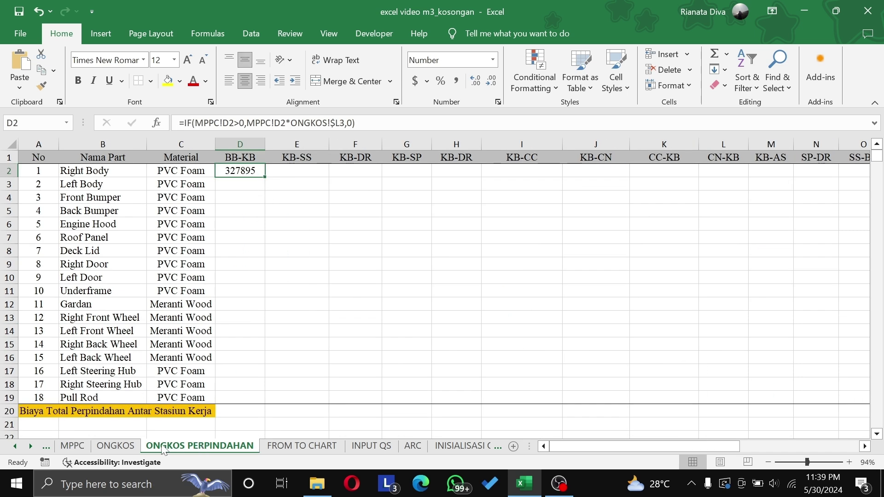
{"action": "left_click", "coordinate": [73, 447]}
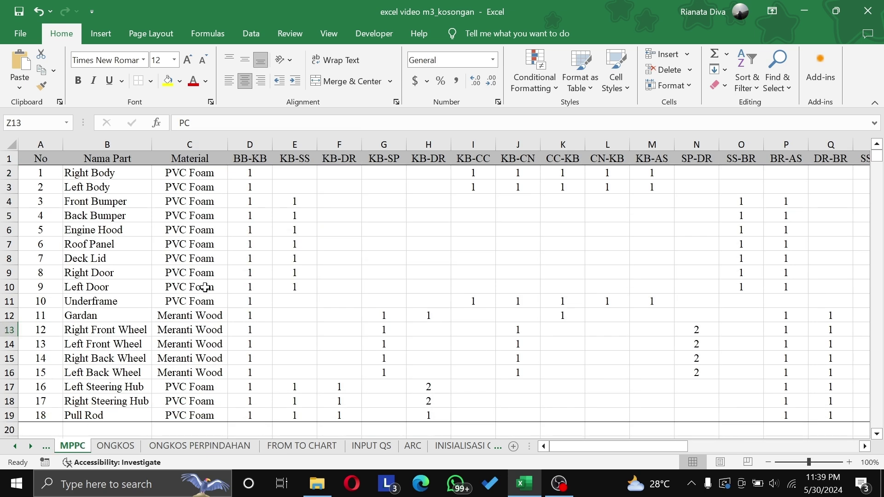
{"action": "left_click", "coordinate": [256, 169]}
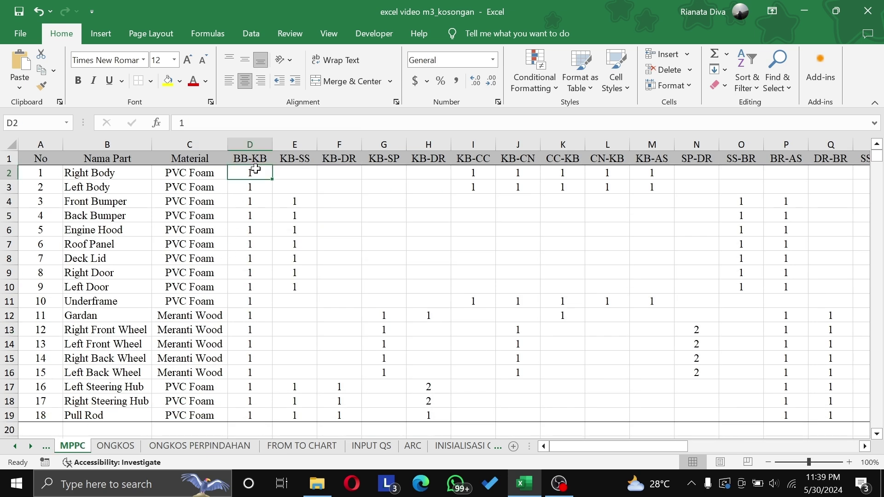
{"action": "left_click", "coordinate": [196, 448]}
{"action": "left_click", "coordinate": [133, 447]}
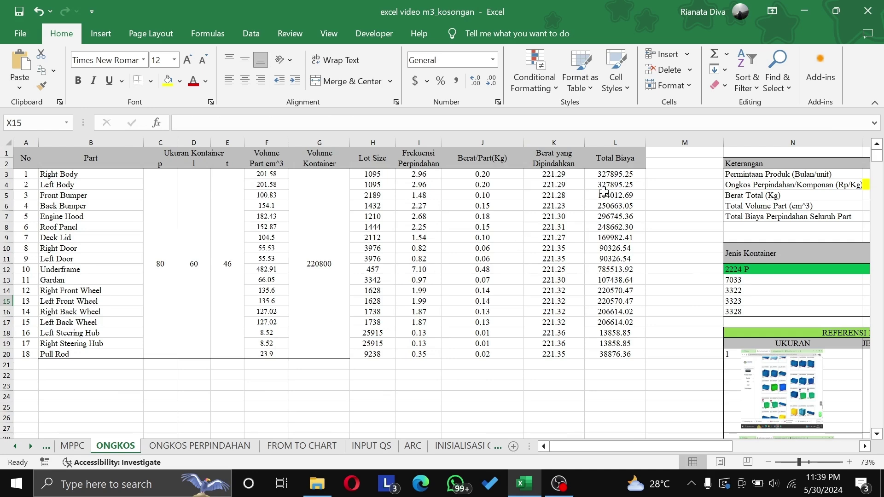
{"action": "left_click", "coordinate": [615, 174]}
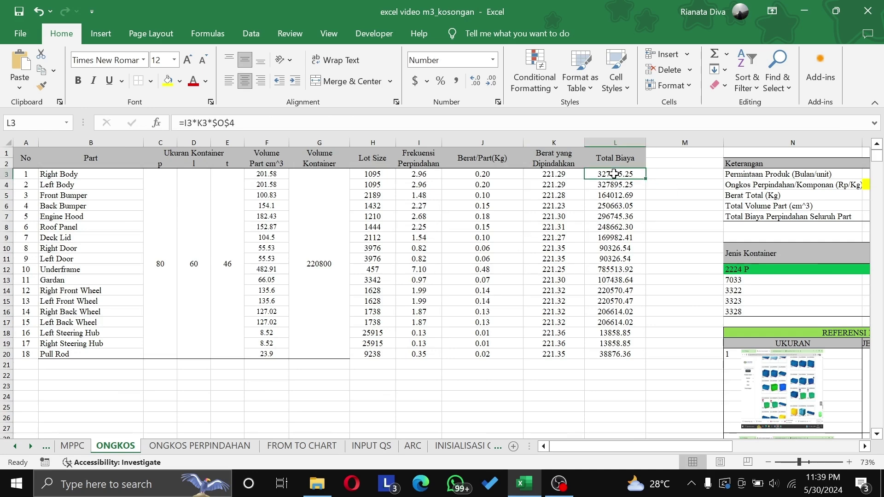
Fill the D2 formula on ONGKOS PERPINDAHAN down to D19 and across to X19 for all parts and station movements
{"action": "left_click", "coordinate": [197, 447]}
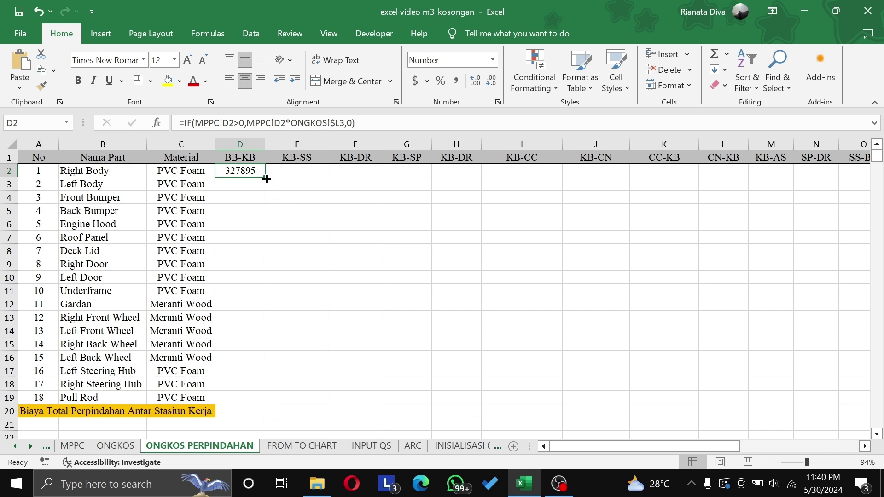
{"action": "left_click_drag", "start_coordinate": [265, 178], "coordinate": [241, 347]}
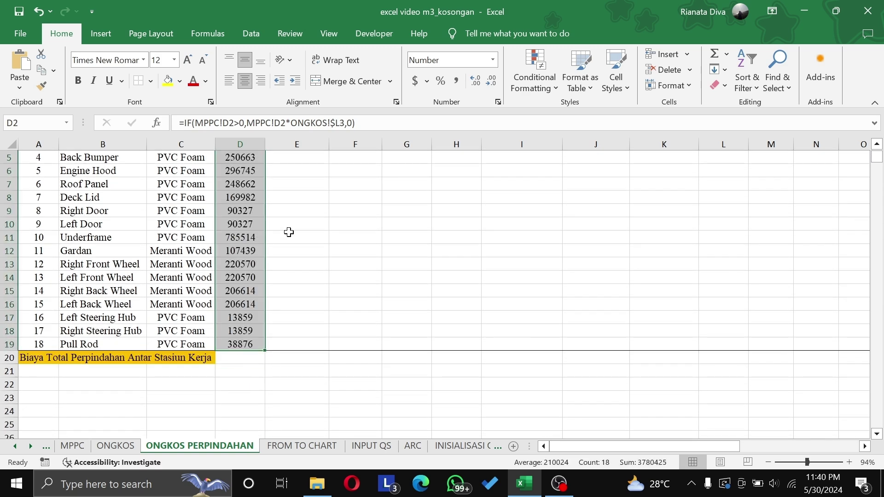
{"action": "scroll", "coordinate": [289, 233], "scroll_direction": "up", "scroll_amount": 2}
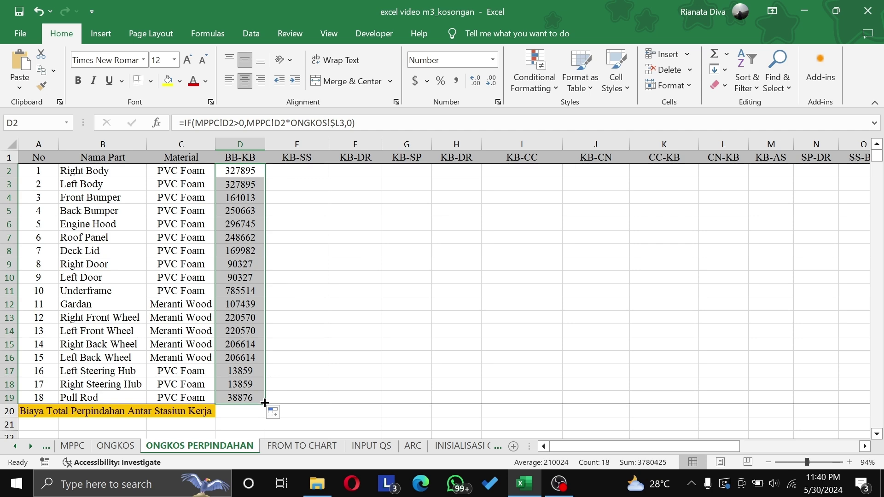
{"action": "left_click_drag", "start_coordinate": [266, 404], "coordinate": [768, 385]}
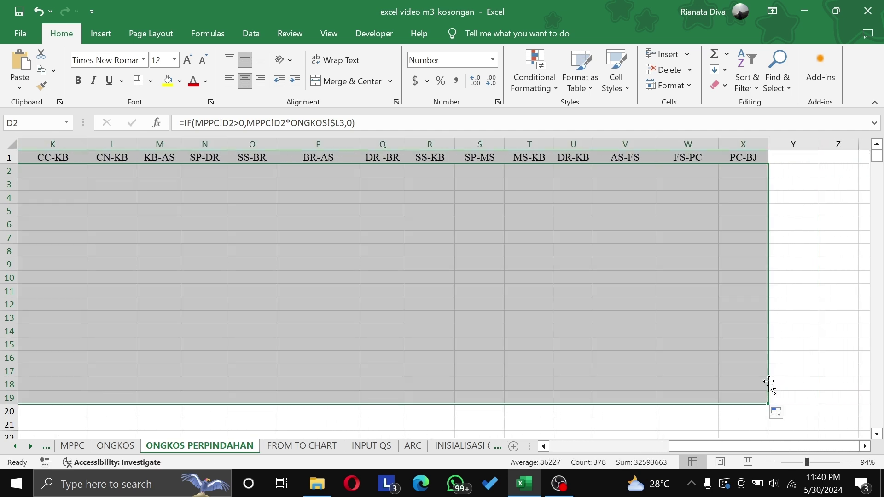
Examine the filled transfer costs and cell formulas across the work station columns of the ONGKOS PERPINDAHAN table
{"action": "scroll", "coordinate": [425, 313], "scroll_direction": "left", "scroll_amount": 4}
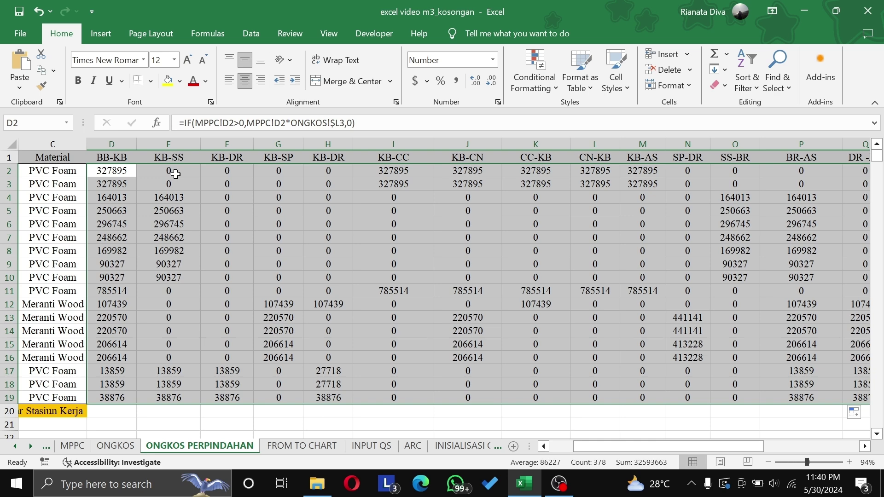
{"action": "scroll", "coordinate": [176, 175], "scroll_direction": "up", "scroll_amount": 1}
{"action": "scroll", "coordinate": [174, 173], "scroll_direction": "left", "scroll_amount": 2}
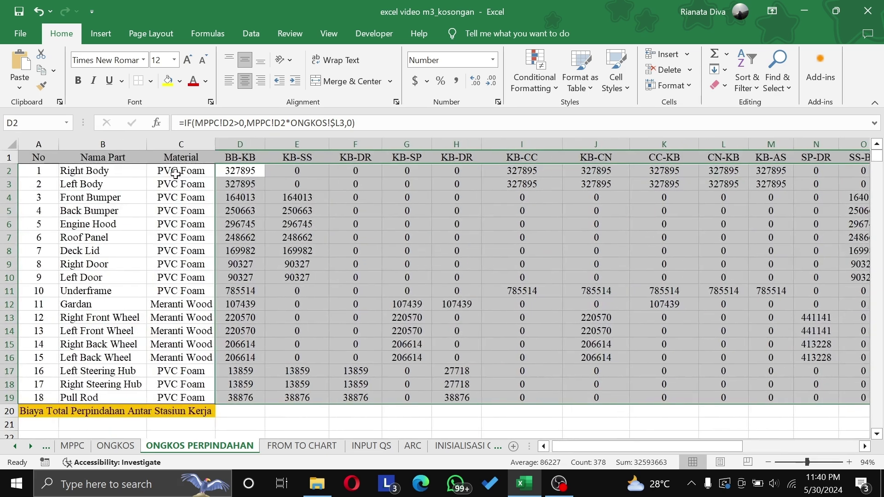
{"action": "left_click", "coordinate": [306, 173]}
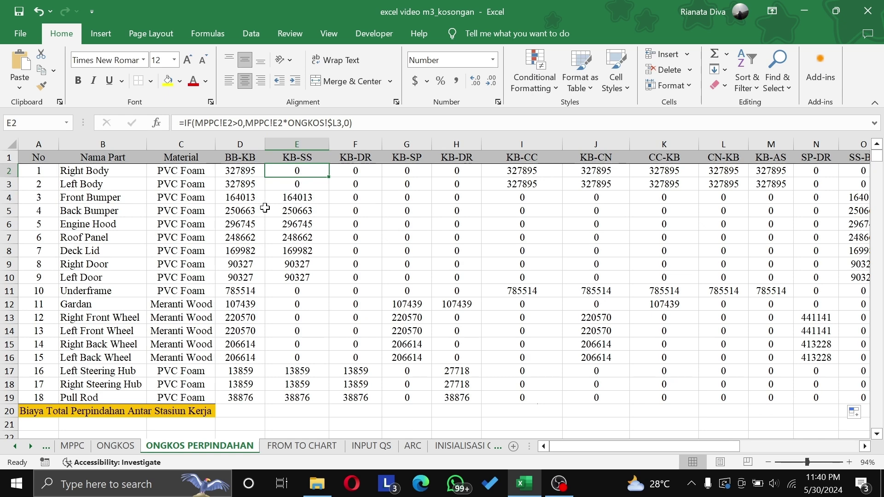
{"action": "scroll", "coordinate": [272, 218], "scroll_direction": "right", "scroll_amount": 2}
{"action": "scroll", "coordinate": [272, 218], "scroll_direction": "right", "scroll_amount": 1}
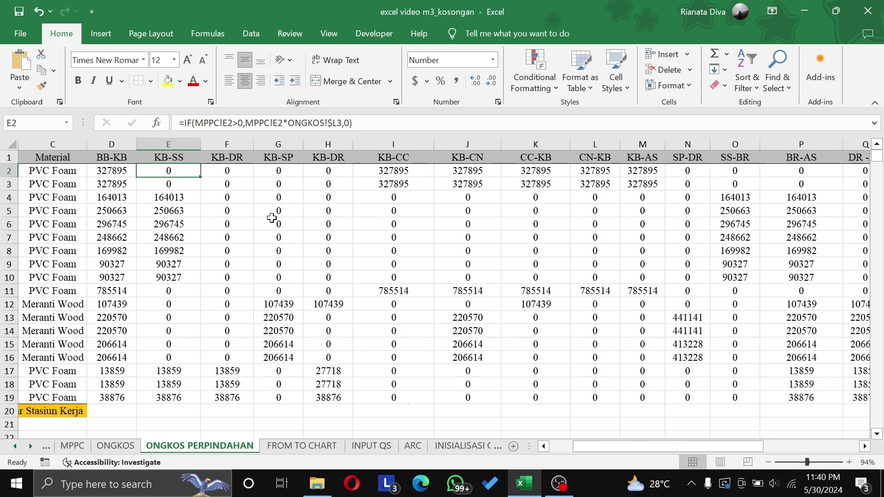
{"action": "left_click", "coordinate": [293, 328]}
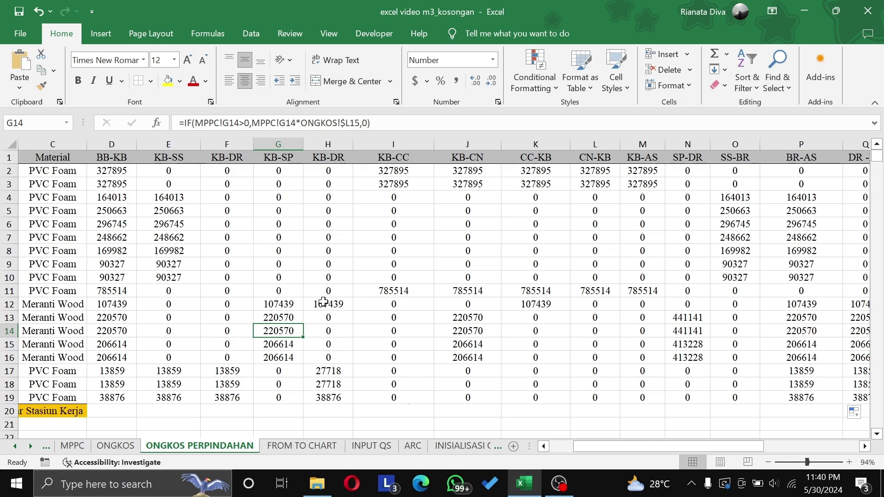
{"action": "left_click", "coordinate": [322, 302]}
{"action": "left_click", "coordinate": [389, 295]}
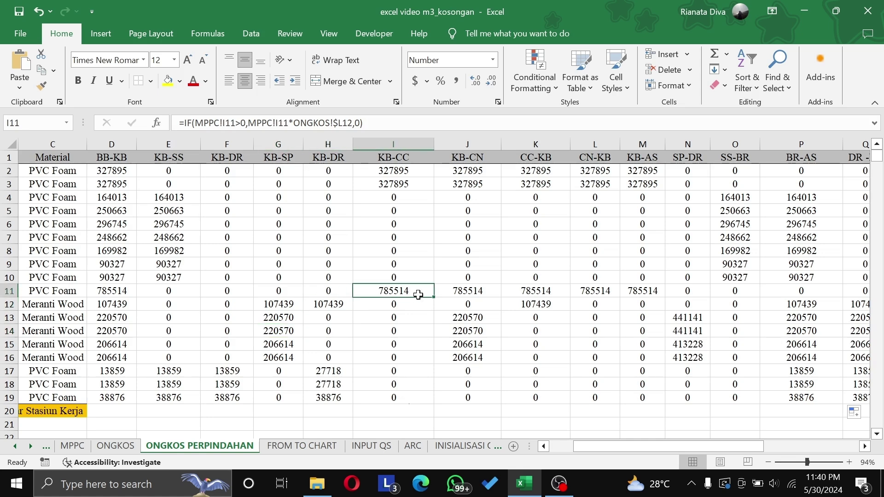
{"action": "left_click", "coordinate": [490, 294]}
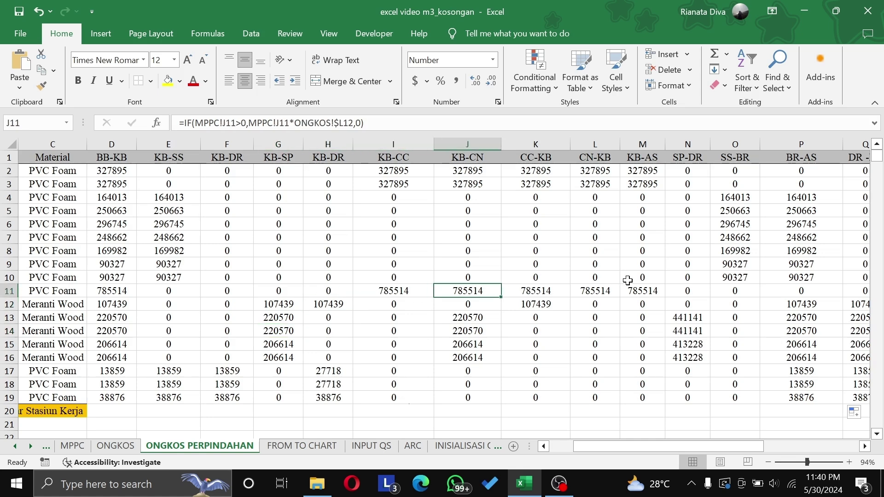
{"action": "scroll", "coordinate": [729, 290], "scroll_direction": "right", "scroll_amount": 1}
{"action": "scroll", "coordinate": [729, 290], "scroll_direction": "right", "scroll_amount": 6}
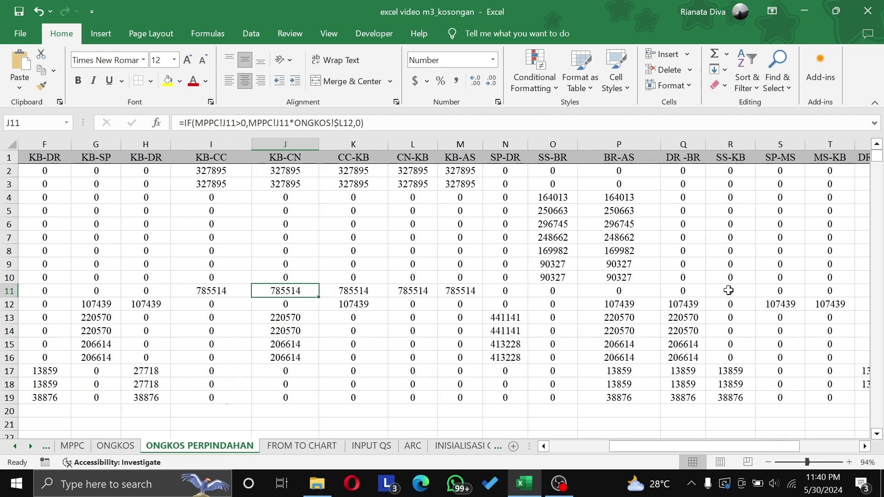
{"action": "scroll", "coordinate": [729, 290], "scroll_direction": "left", "scroll_amount": 7}
{"action": "scroll", "coordinate": [729, 290], "scroll_direction": "left", "scroll_amount": 1}
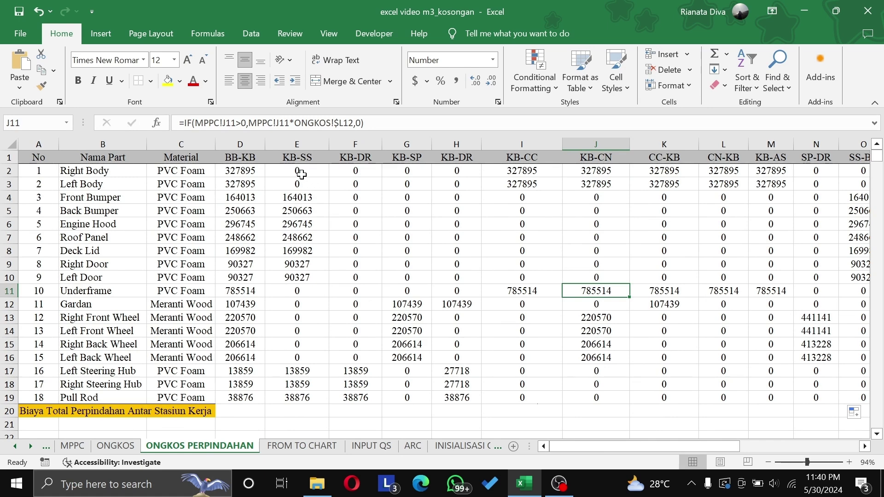
Total the BB-KB costs in D20 with =SUM(D2:D19) and fill the formula across to X20 for all station movements
{"action": "scroll", "coordinate": [417, 305], "scroll_direction": "down", "scroll_amount": 1}
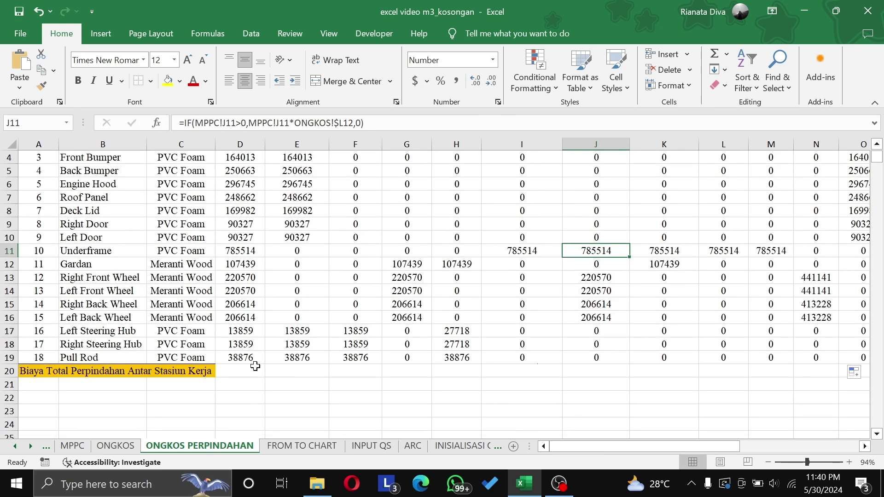
{"action": "left_click", "coordinate": [238, 374]}
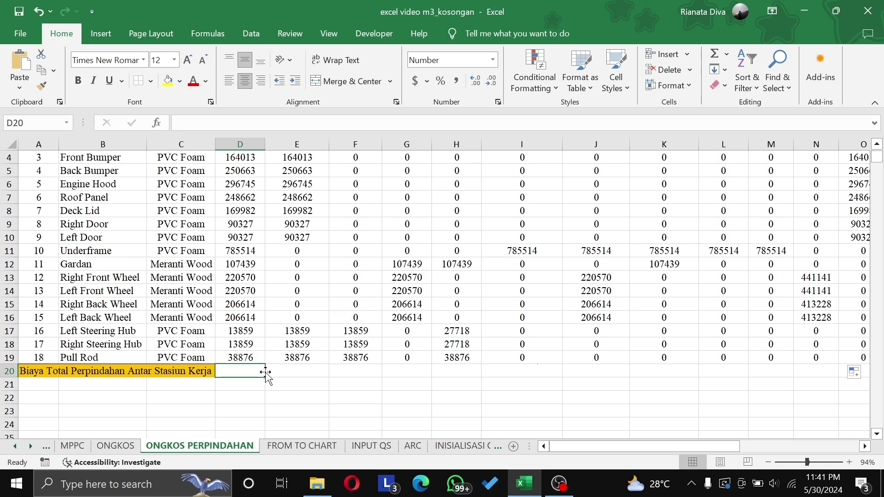
{"action": "type", "text": "="}
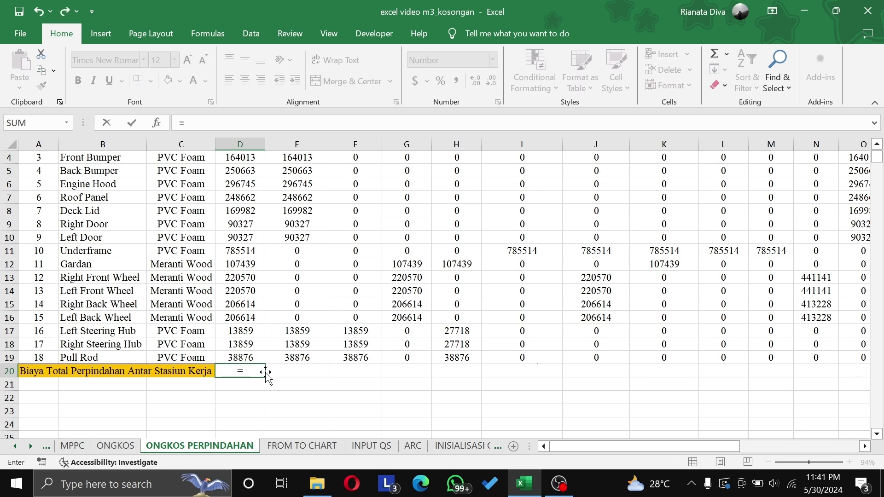
{"action": "scroll", "coordinate": [266, 283], "scroll_direction": "up", "scroll_amount": 1}
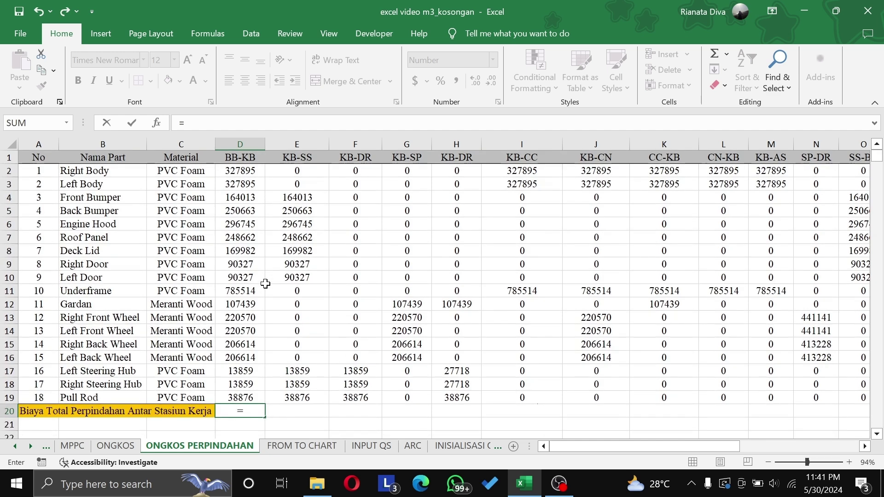
{"action": "type", "text": "s"}
{"action": "key", "text": "BackSpace"}
{"action": "type", "text": "=sum"}
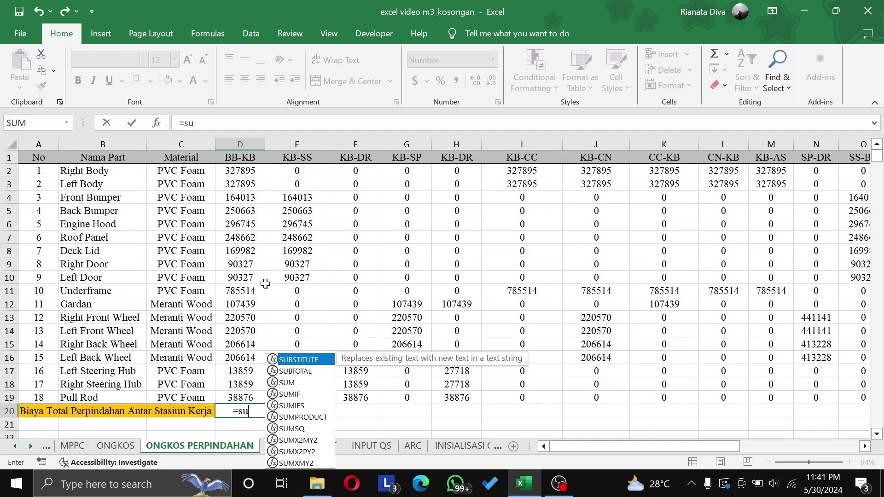
{"action": "key", "text": "Tab"}
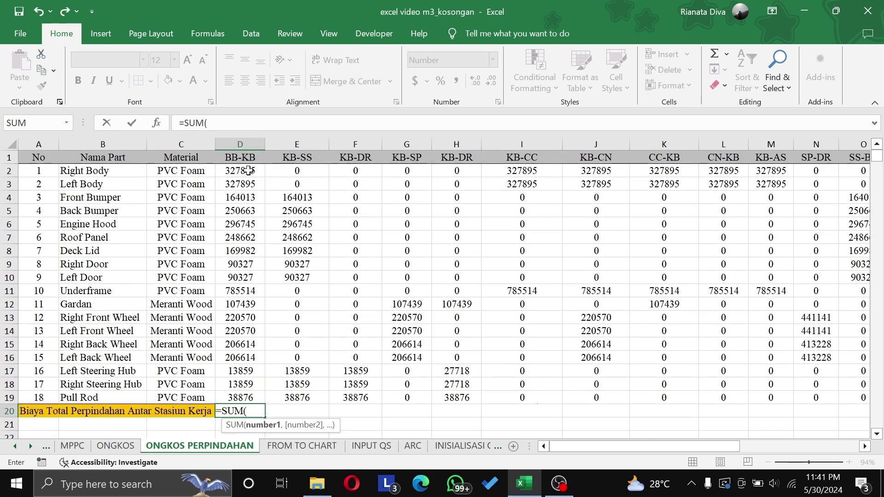
{"action": "left_click_drag", "start_coordinate": [248, 170], "coordinate": [754, 405]}
{"action": "key", "text": "Return"}
{"action": "left_click", "coordinate": [257, 414]}
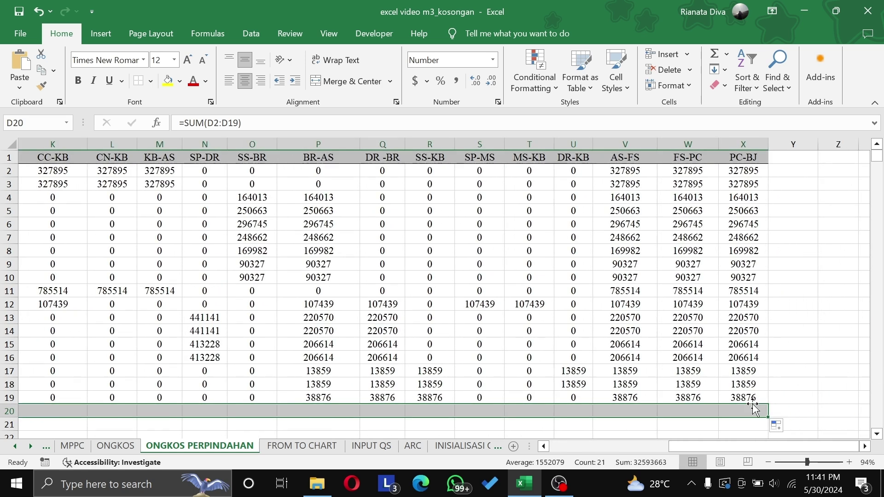
Shade the total cost cells D20:X20 in standard orange to match the row's label
{"action": "scroll", "coordinate": [586, 406], "scroll_direction": "left", "scroll_amount": 8}
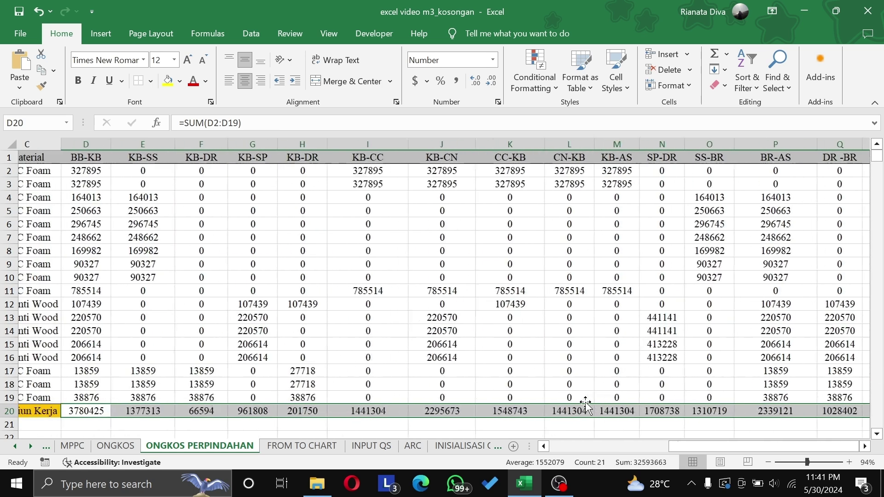
{"action": "left_click", "coordinate": [181, 82]}
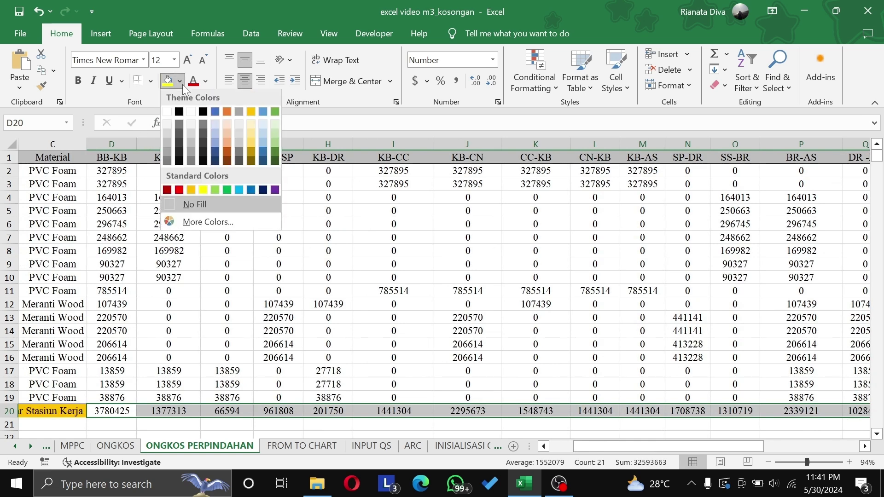
{"action": "left_click", "coordinate": [189, 191]}
{"action": "left_click", "coordinate": [212, 263]}
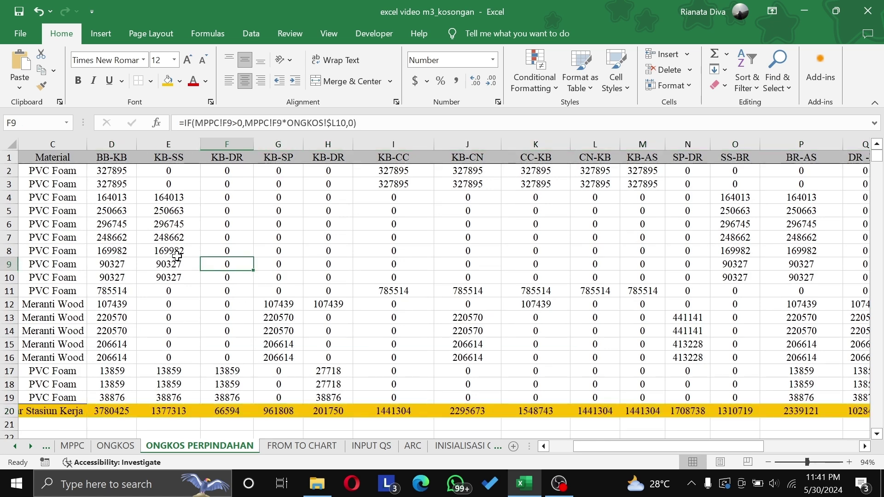
Examine the station movement headings and their total transfer costs across the whole table
{"action": "left_click", "coordinate": [183, 161]}
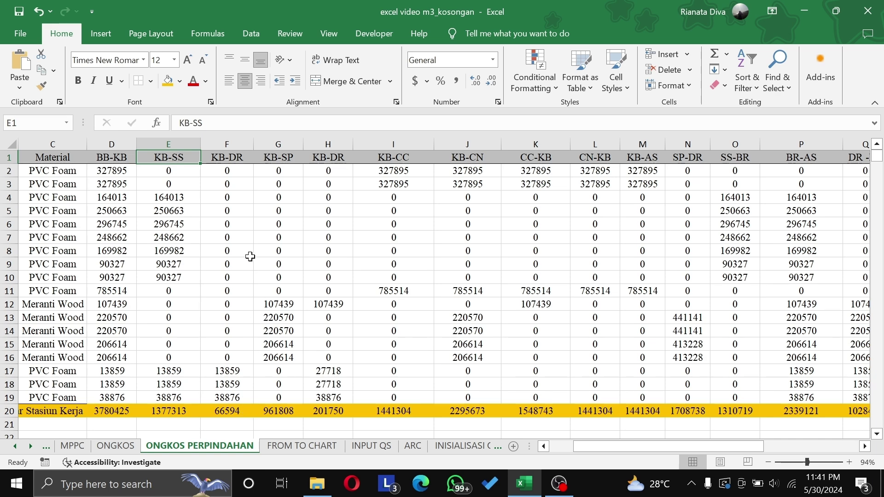
{"action": "scroll", "coordinate": [250, 257], "scroll_direction": "right", "scroll_amount": 8}
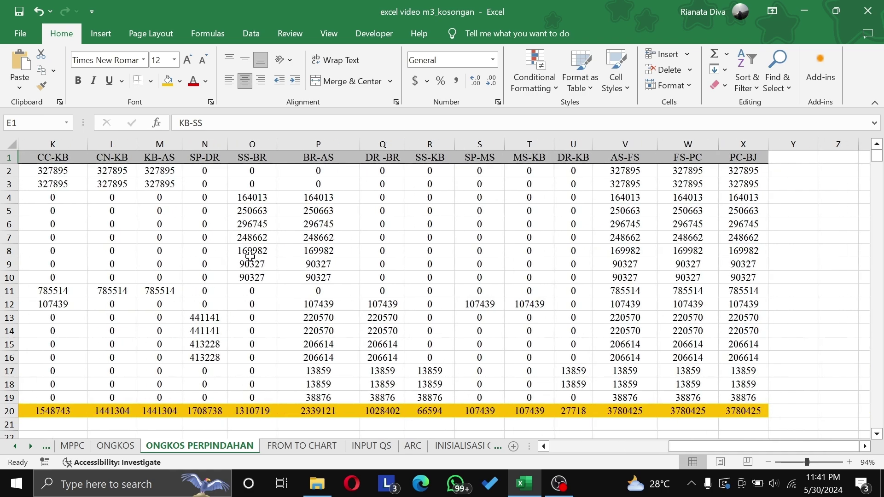
{"action": "scroll", "coordinate": [250, 256], "scroll_direction": "left", "scroll_amount": 7}
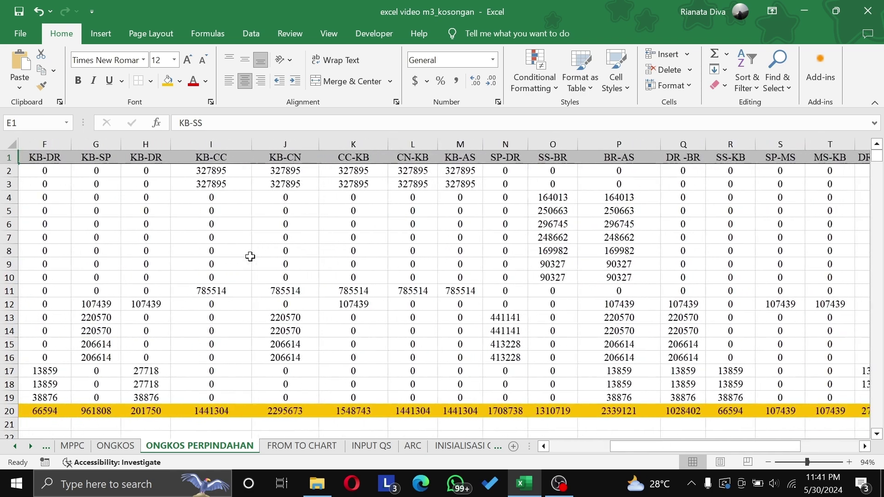
{"action": "scroll", "coordinate": [250, 257], "scroll_direction": "left", "scroll_amount": 1}
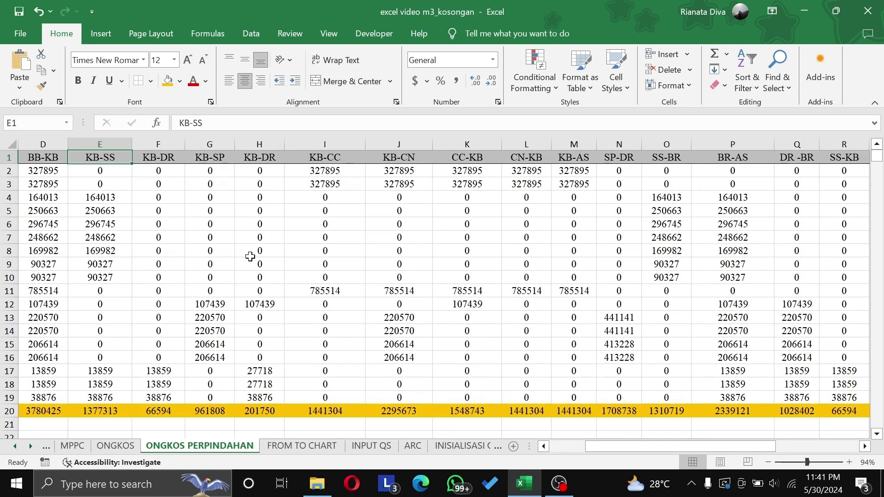